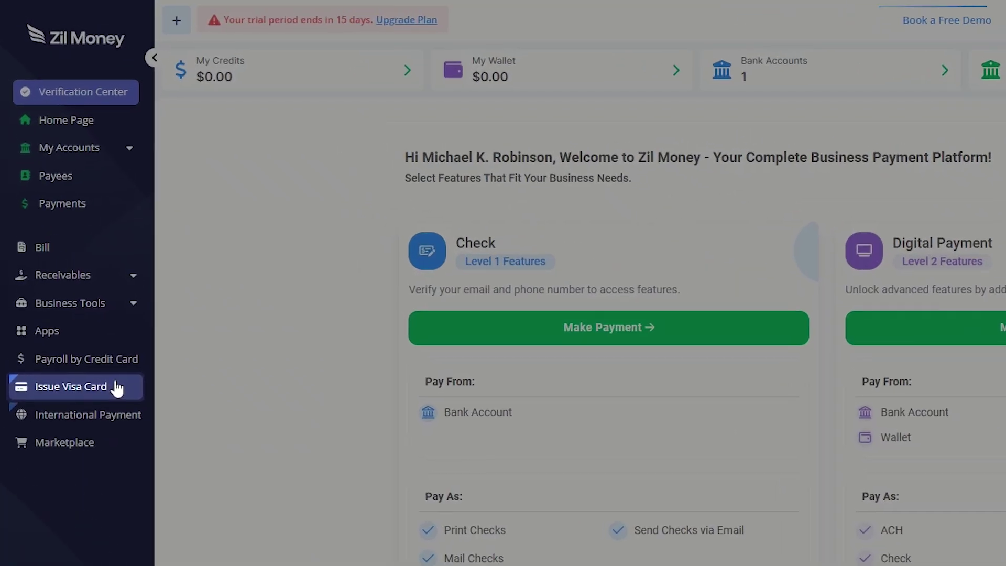
Open Issue Visa Card and accept the E-Sign, Spend Card, solicitation and accuracy terms.
click(79, 260)
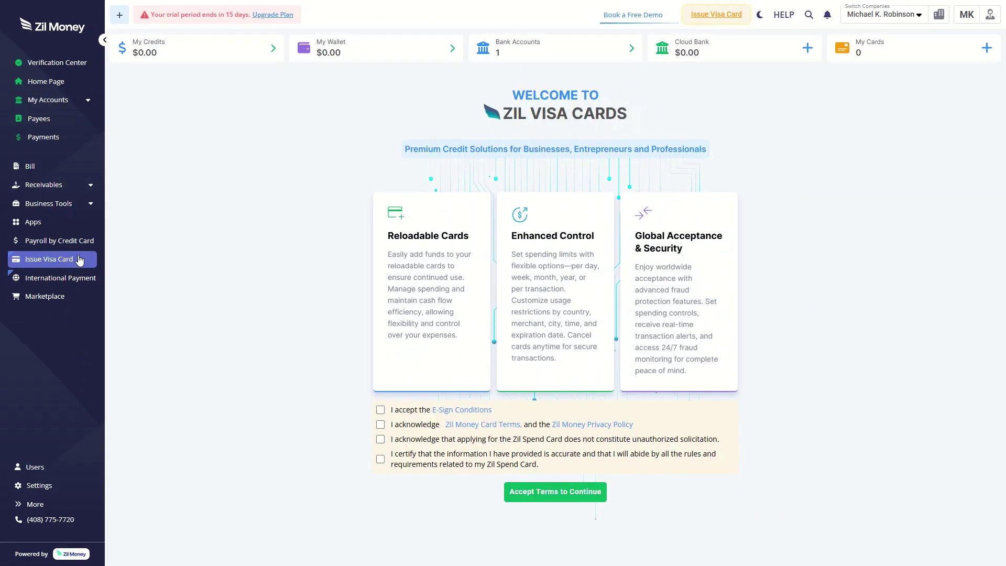
click(383, 412)
click(380, 424)
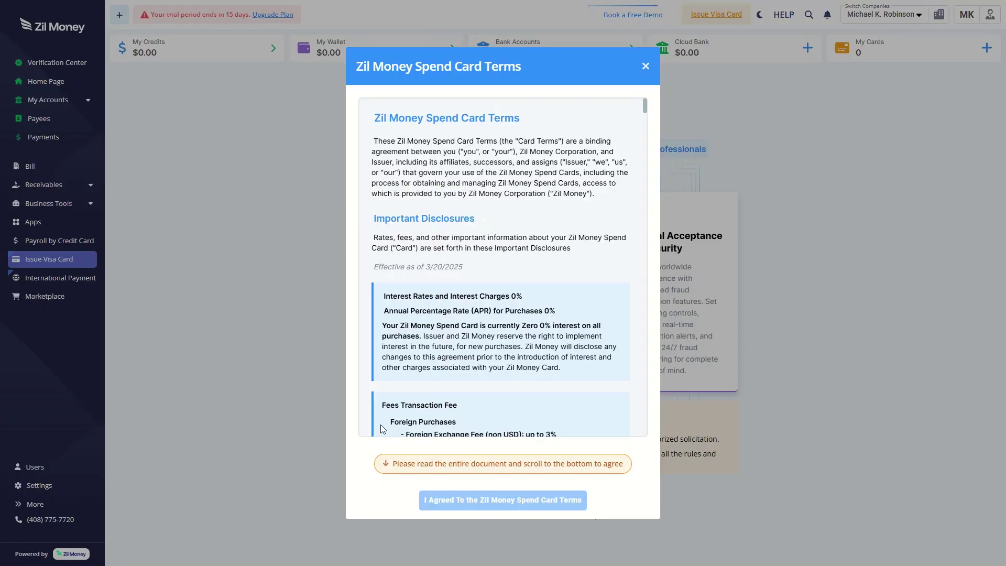
scroll(400, 451, down, 20)
click(473, 482)
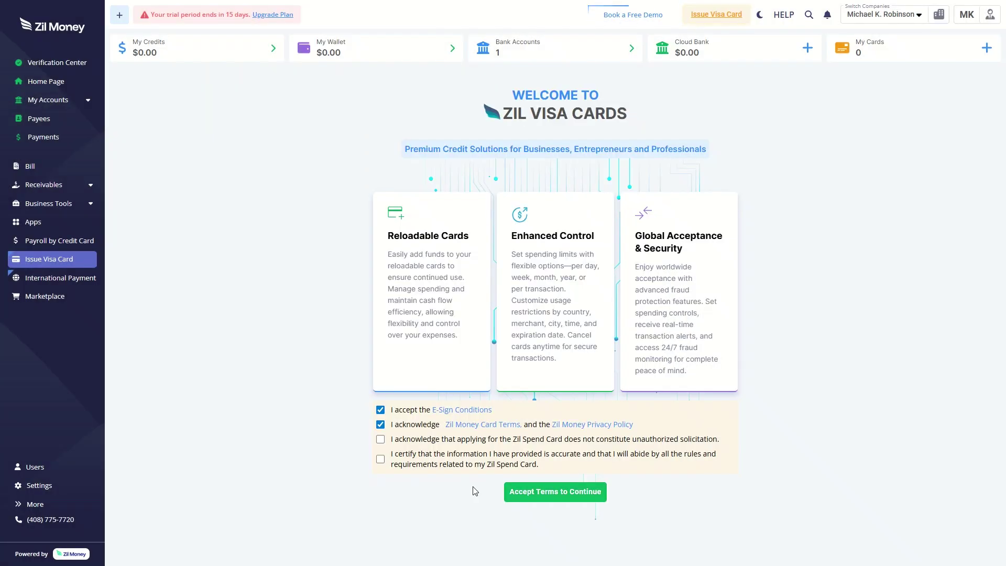
click(380, 439)
click(381, 459)
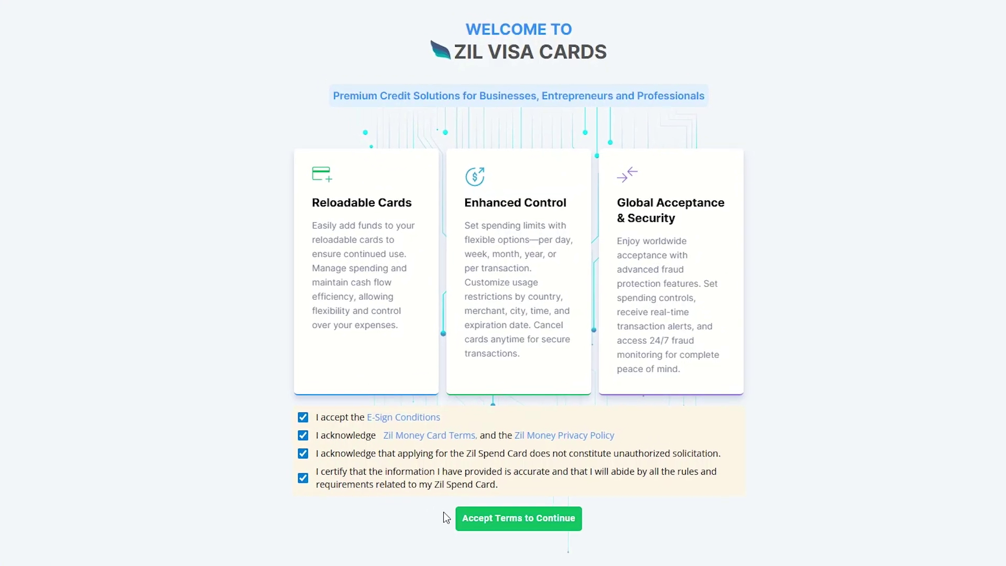
click(551, 495)
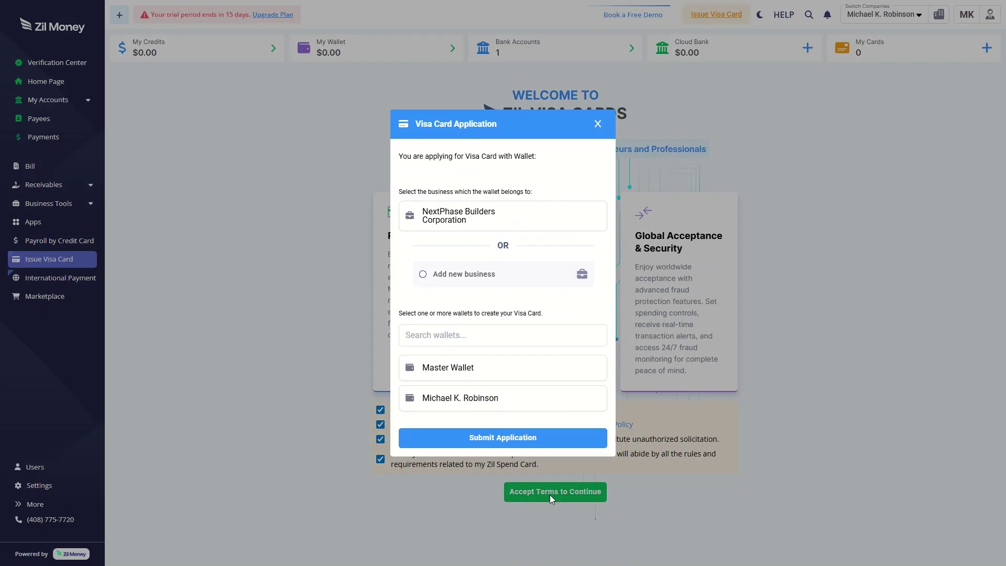
Submit the Visa card application for NextPhase Builders Corporation, then start a new Visa Card.
click(584, 221)
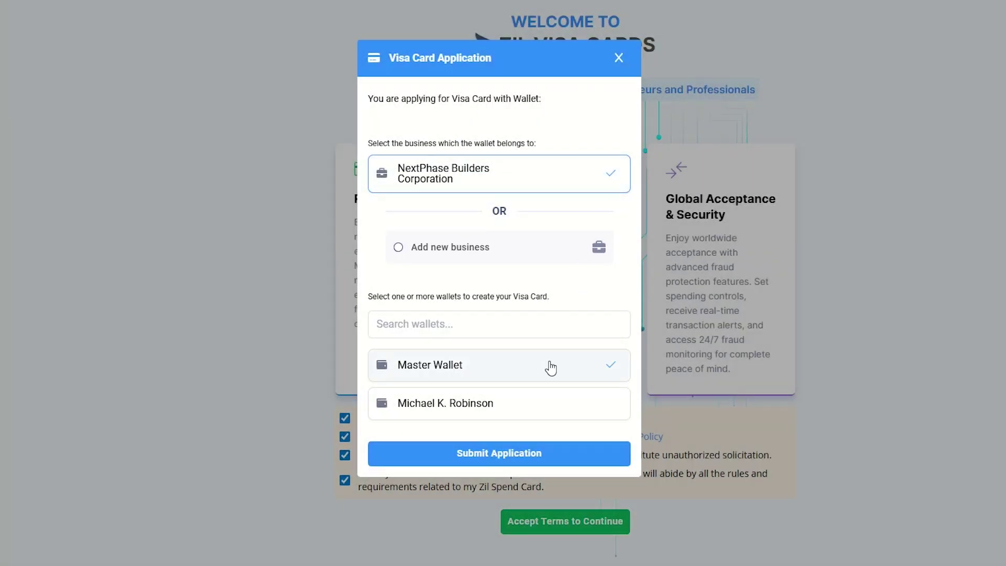
click(556, 453)
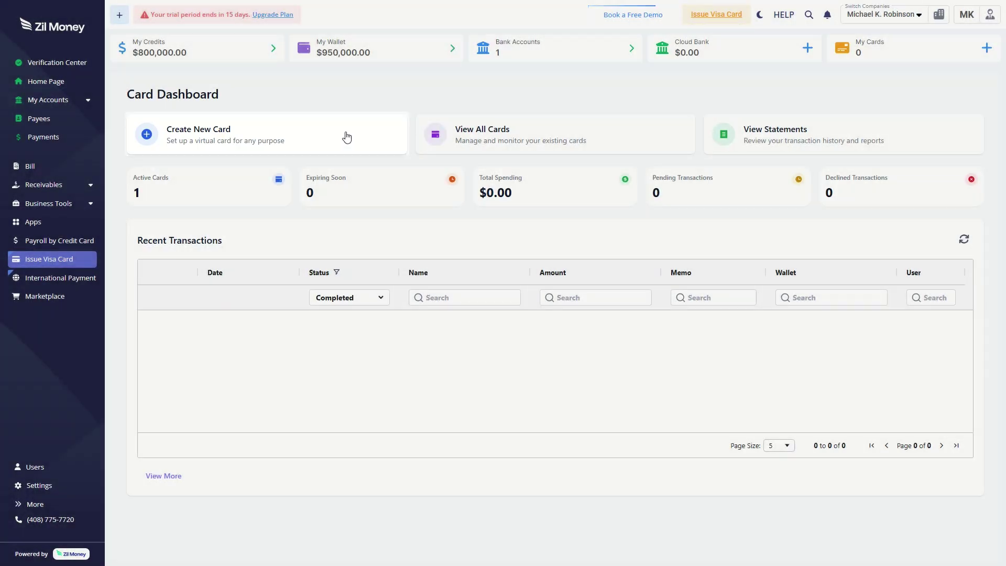
click(343, 137)
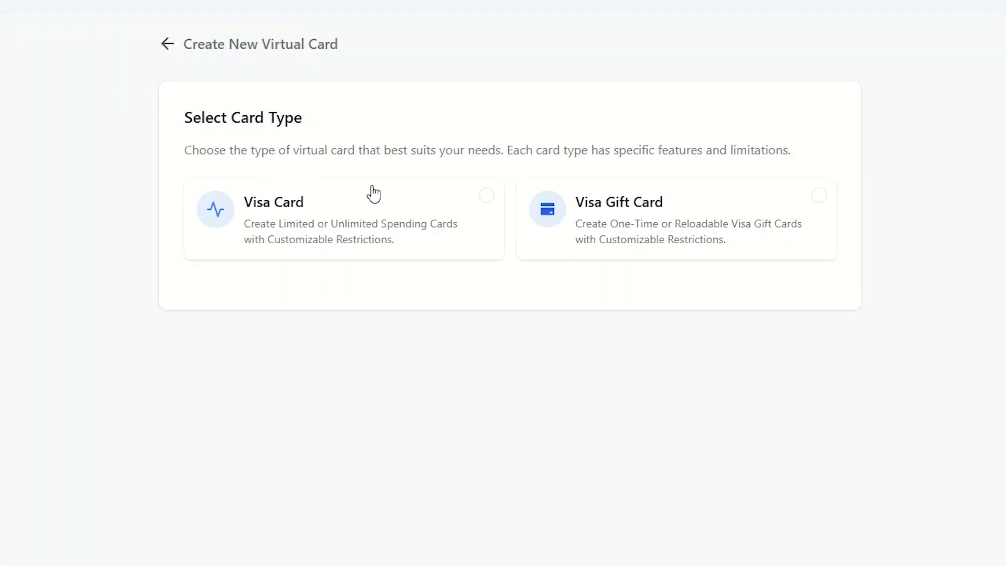
click(487, 196)
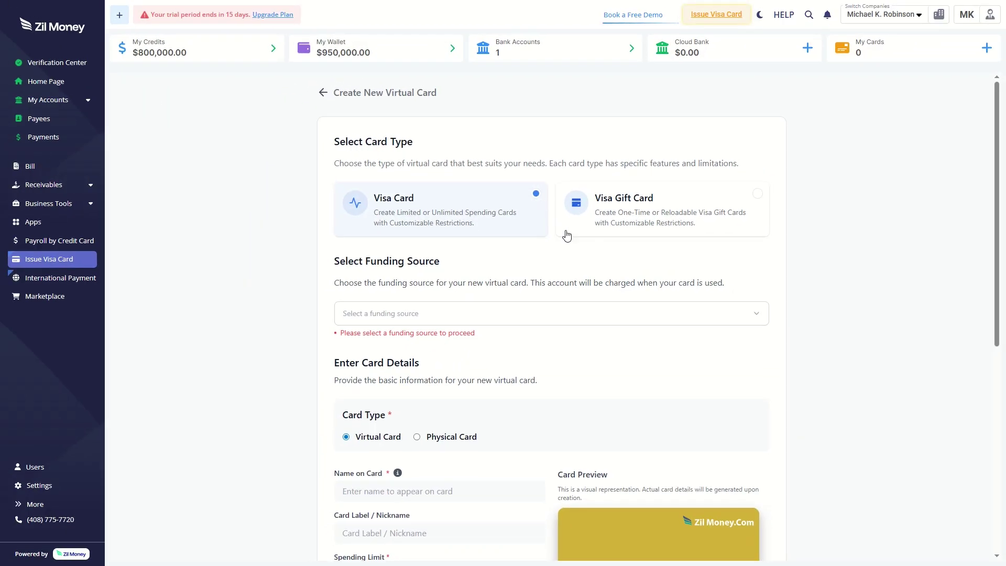
Fund the new Visa card from the Master Wallet.
click(754, 314)
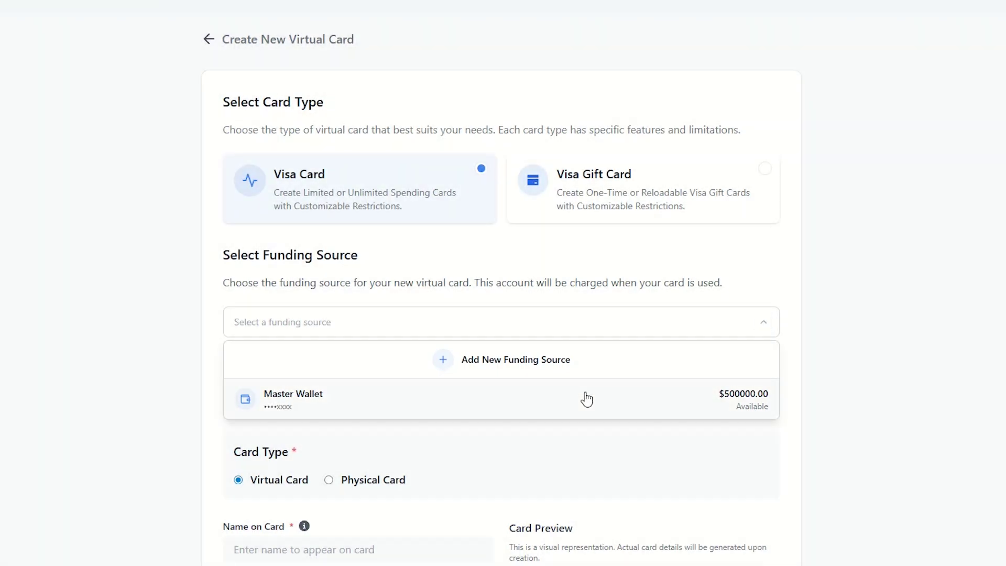
click(584, 400)
scroll(586, 391, down, 4)
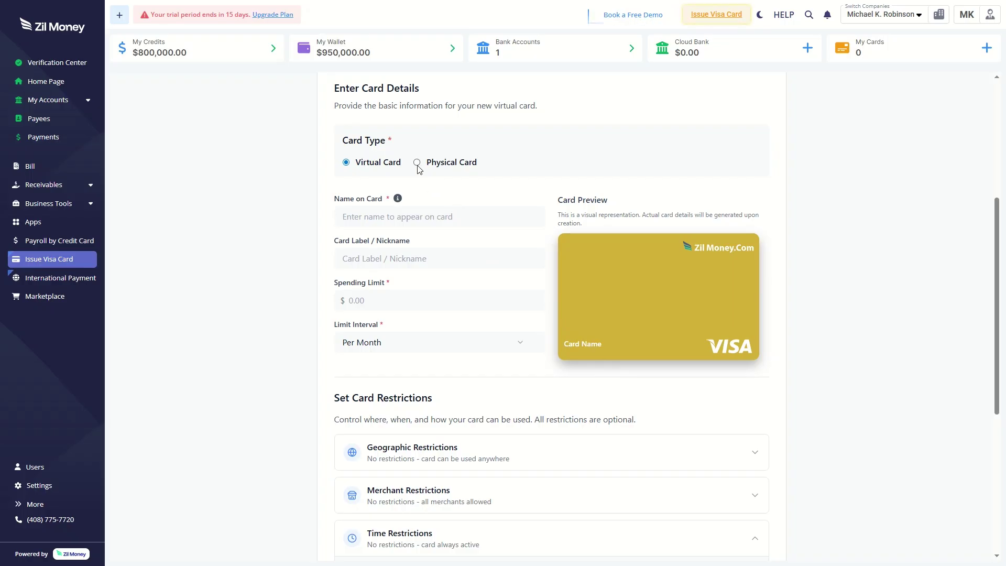
Try a physical card with Standard - Free shipping, then switch back to Virtual Card.
click(417, 163)
scroll(417, 166, down, 1)
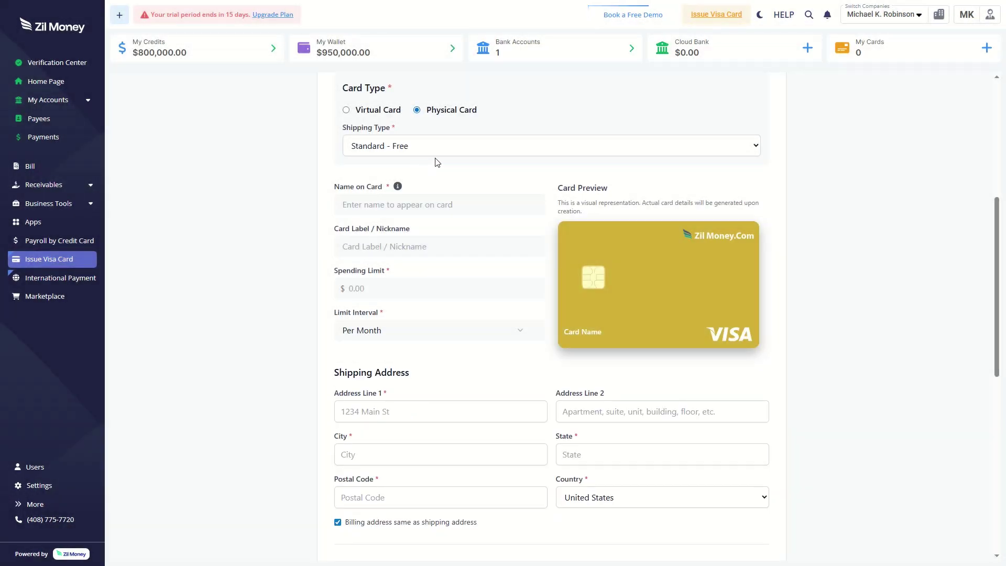
click(466, 149)
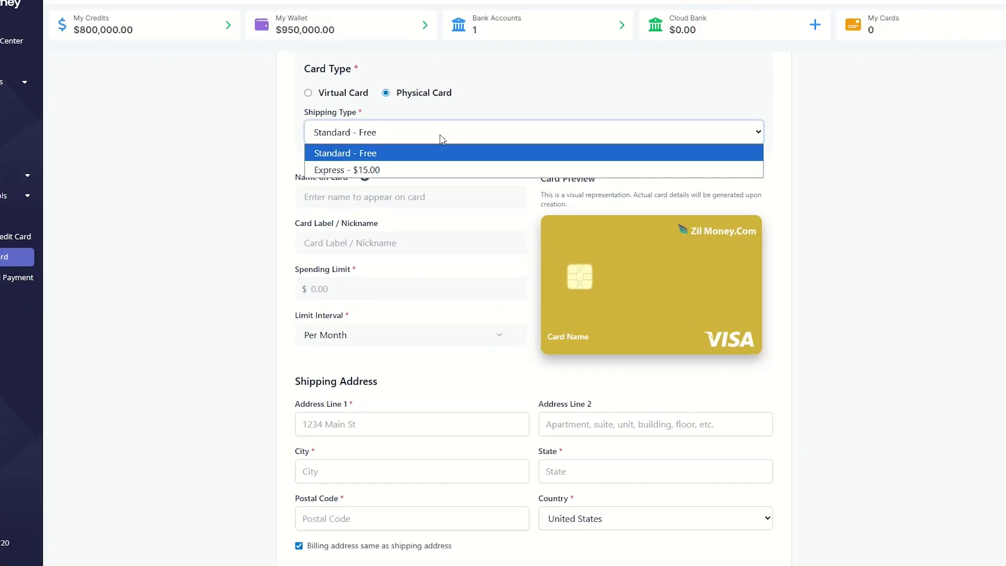
click(394, 114)
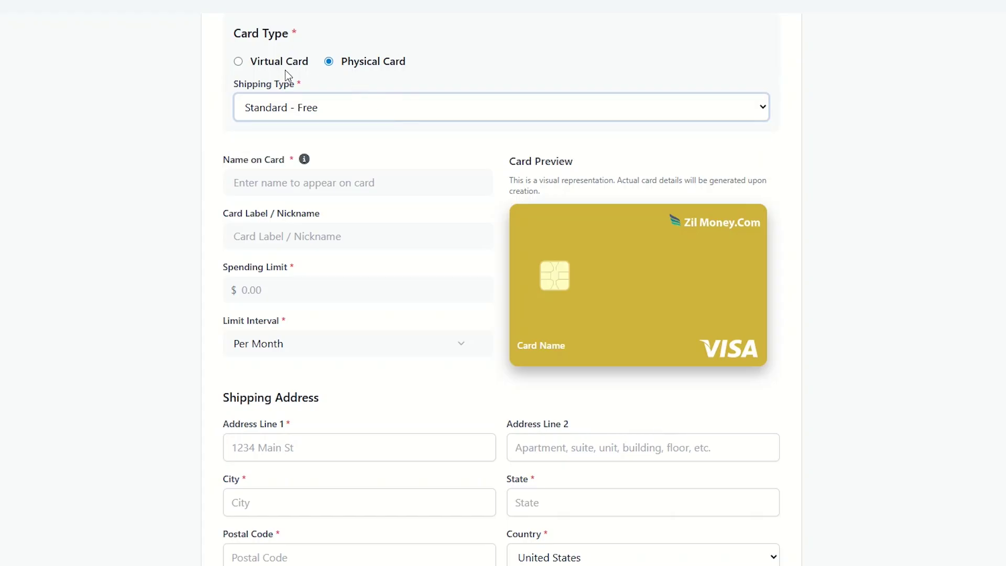
click(238, 62)
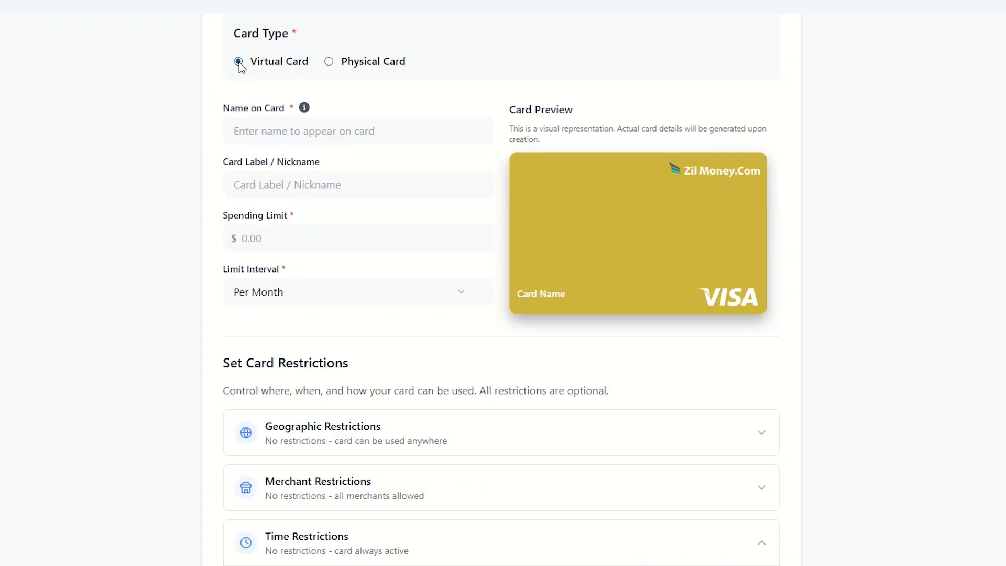
Enter the cardholder's name on the card and a nickname as the card label.
click(233, 131)
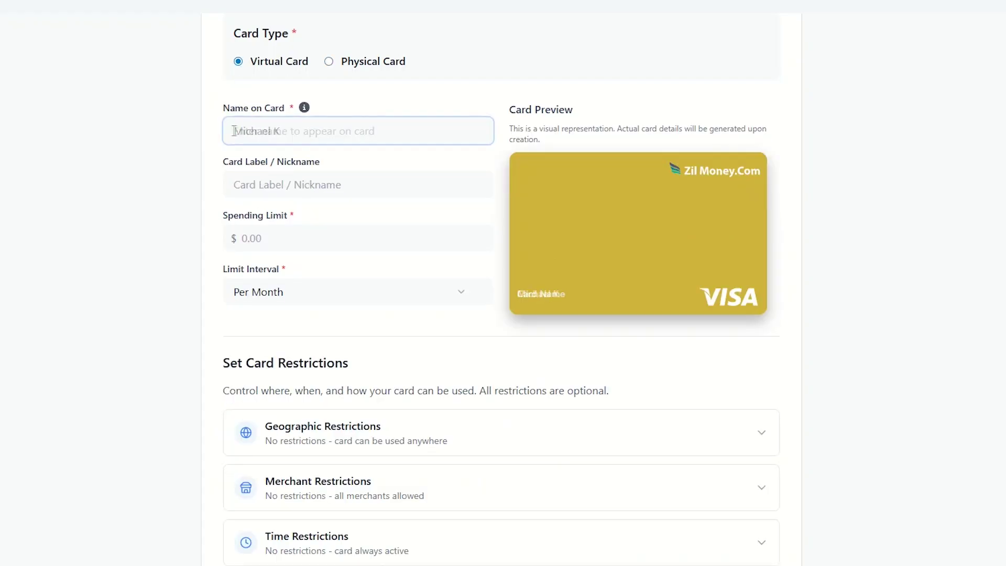
click(233, 185)
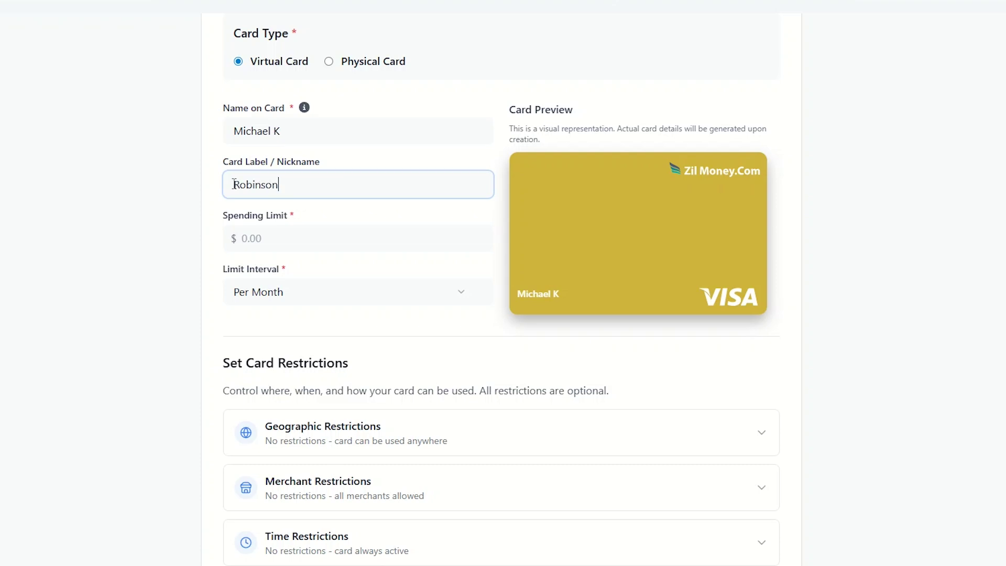
Set the spending limit to 10000 with a Per Day interval.
click(234, 237)
text(10000)
click(393, 297)
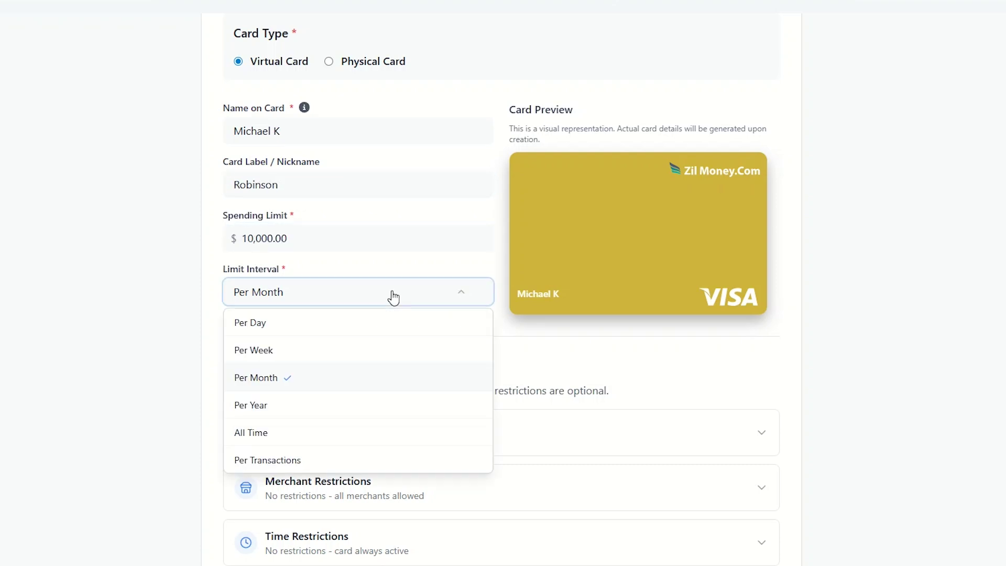
click(382, 322)
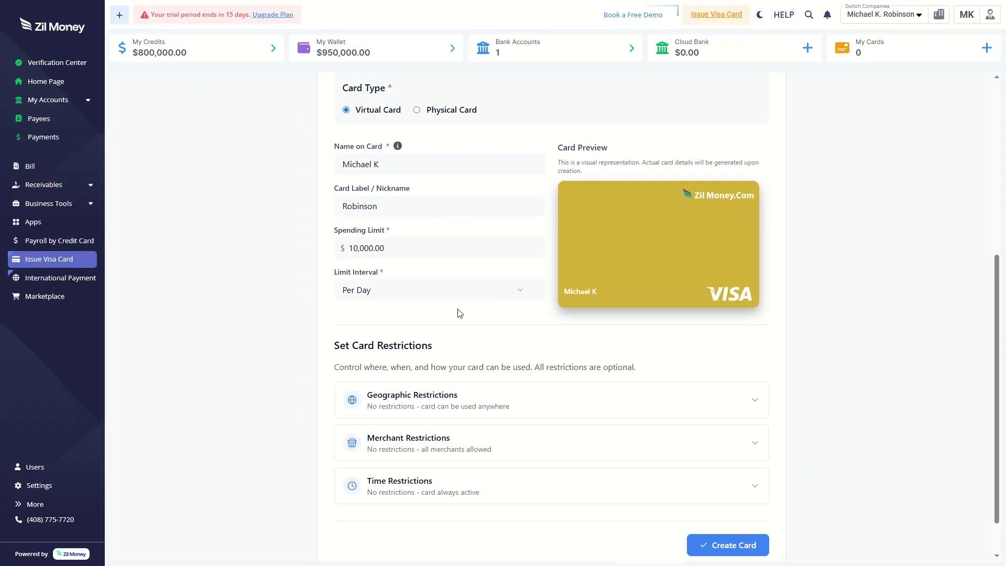
Restrict the card geographically to Albania, Anguilla and Austria.
scroll(457, 313, down, 1)
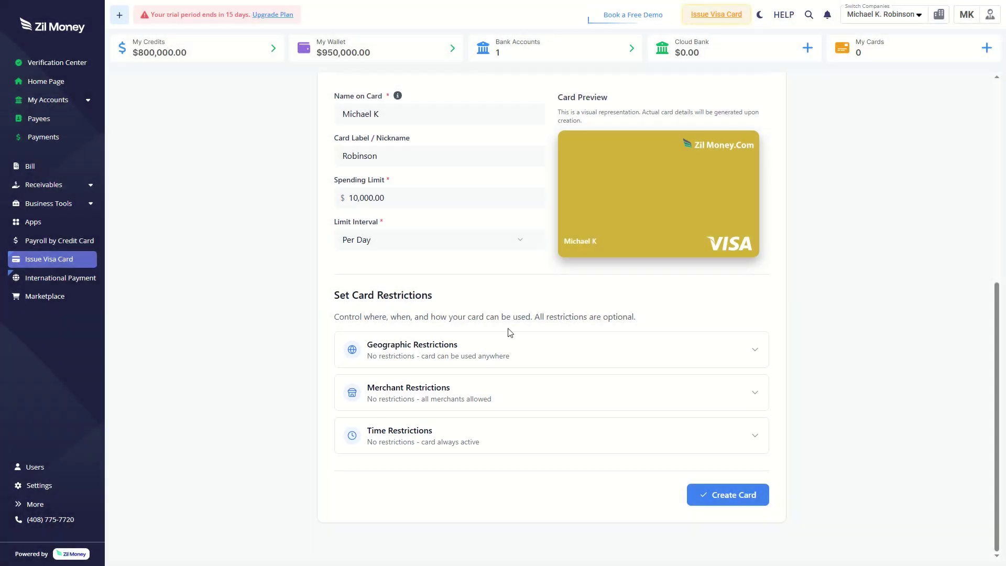
click(573, 352)
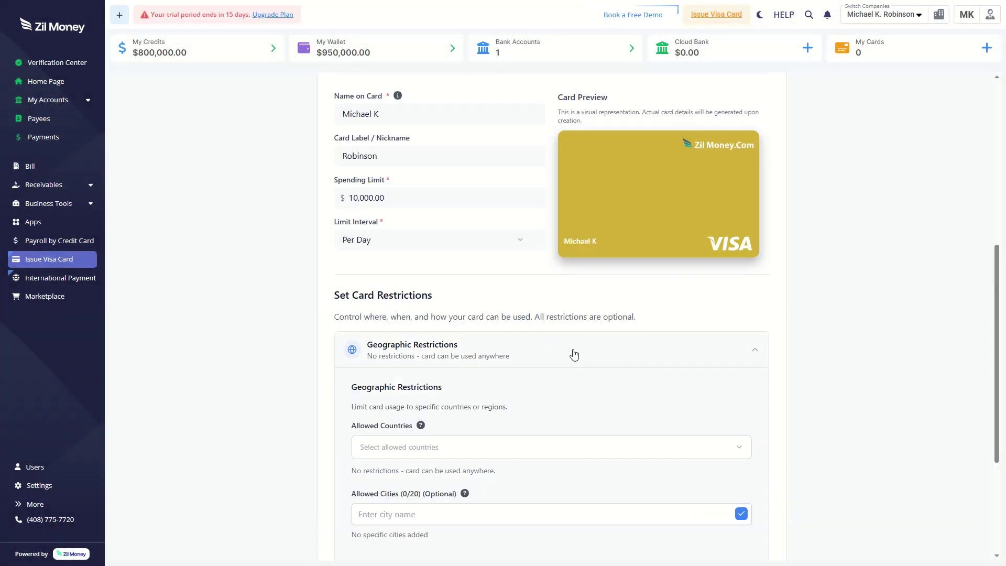
scroll(574, 355, down, 4)
click(573, 249)
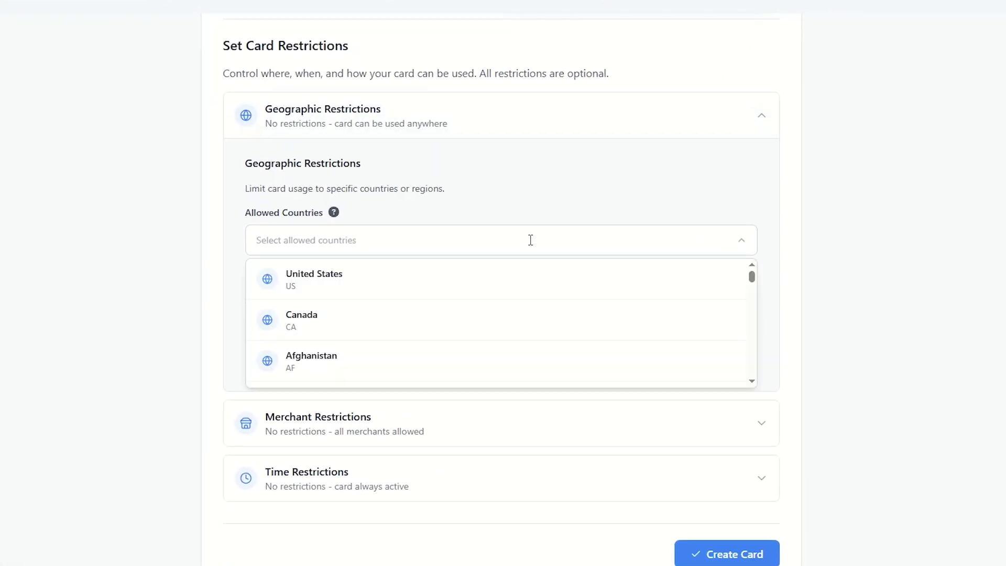
scroll(522, 309, down, 2)
click(520, 314)
scroll(520, 314, down, 2)
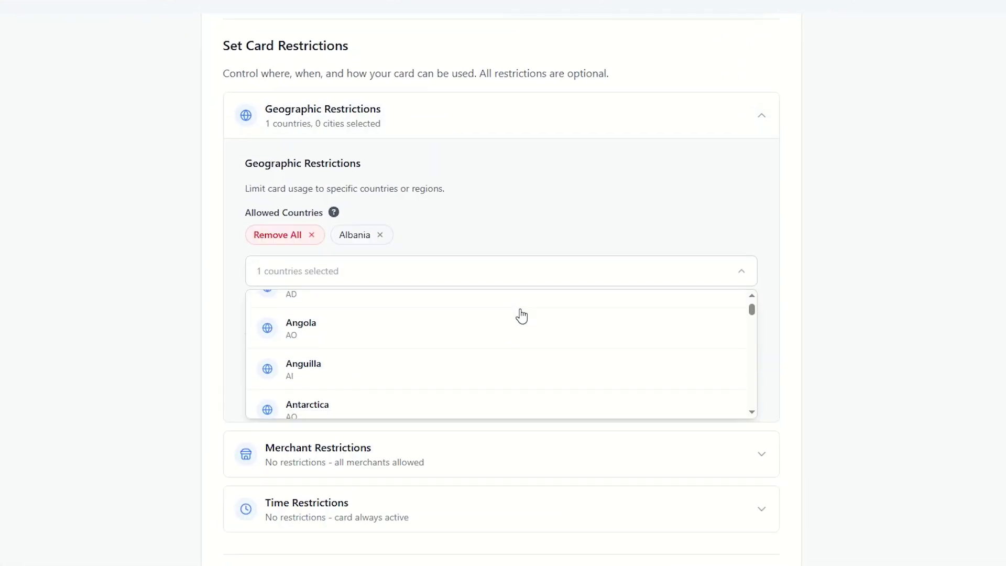
click(522, 316)
scroll(521, 315, down, 3)
click(461, 386)
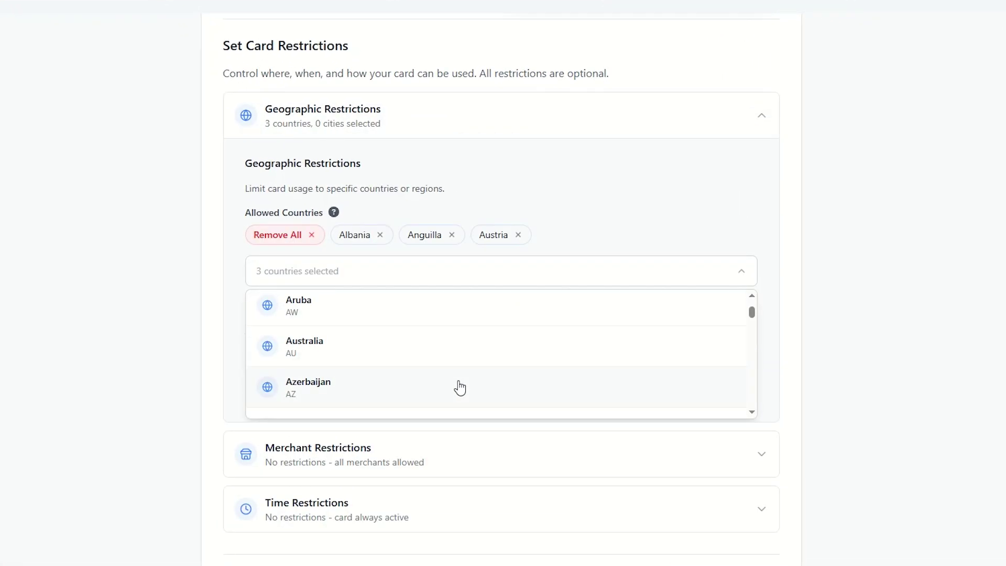
click(223, 371)
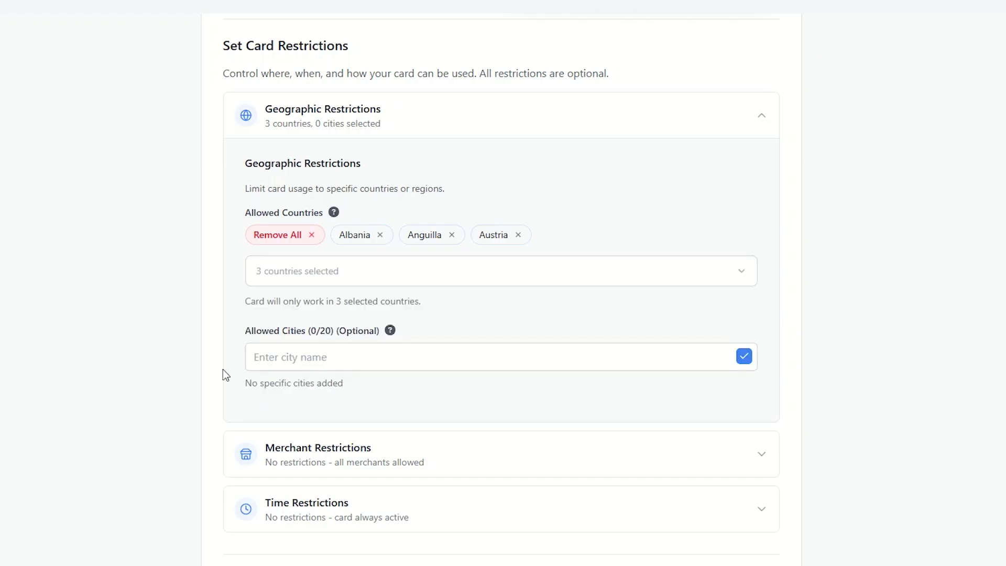
Add Elbasan, Island Harbour and Salzburg as allowed cities.
click(254, 357)
text(Elbasan)
key(Return)
text(Island Harbour)
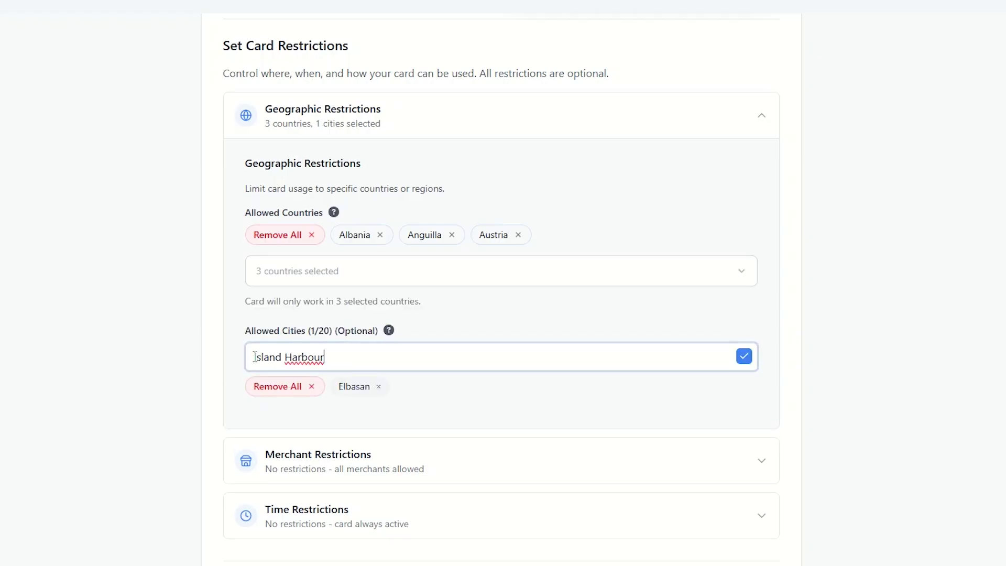
key(Return)
text(Salzburg)
key(Return)
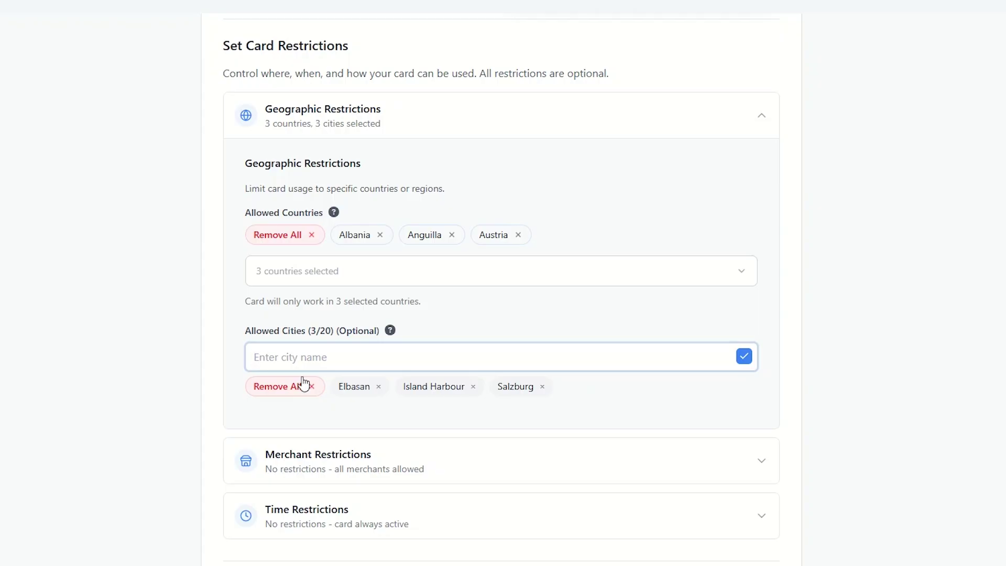
click(488, 466)
Choose merchant categories and allow the merchants Uber, Amazon and Target.
click(740, 296)
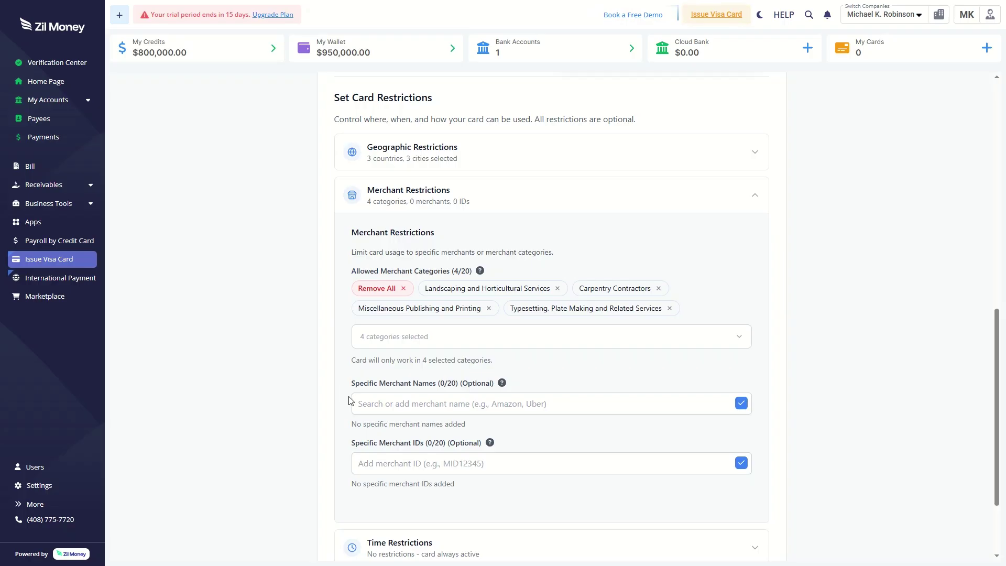
click(360, 404)
text(Uber)
key(Return)
text(Amazon)
key(Return)
text(Target)
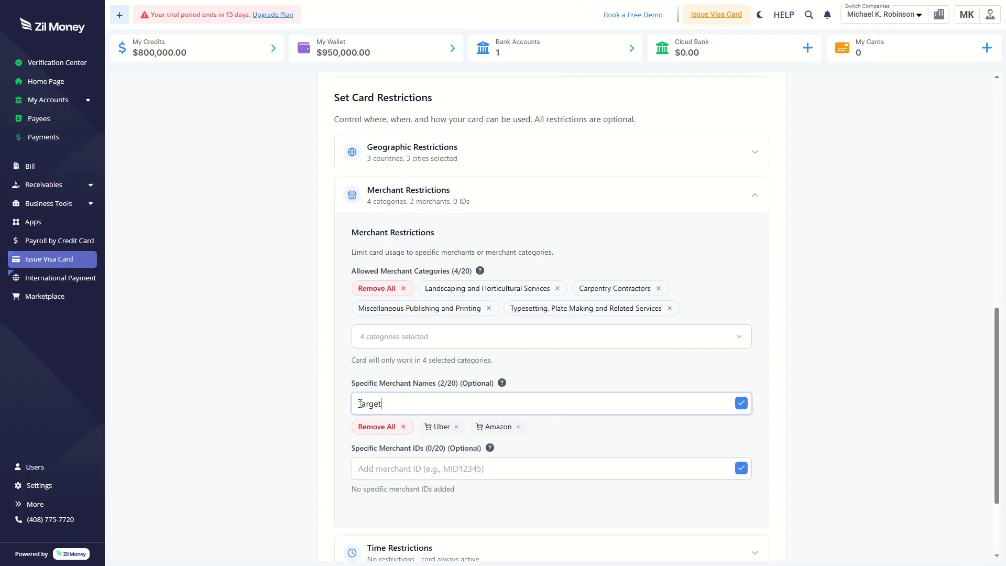
key(Return)
Allow merchant IDs MID12345, MID69874 and MID12242.
click(360, 468)
text(MID12345)
key(Return)
text(MID69874)
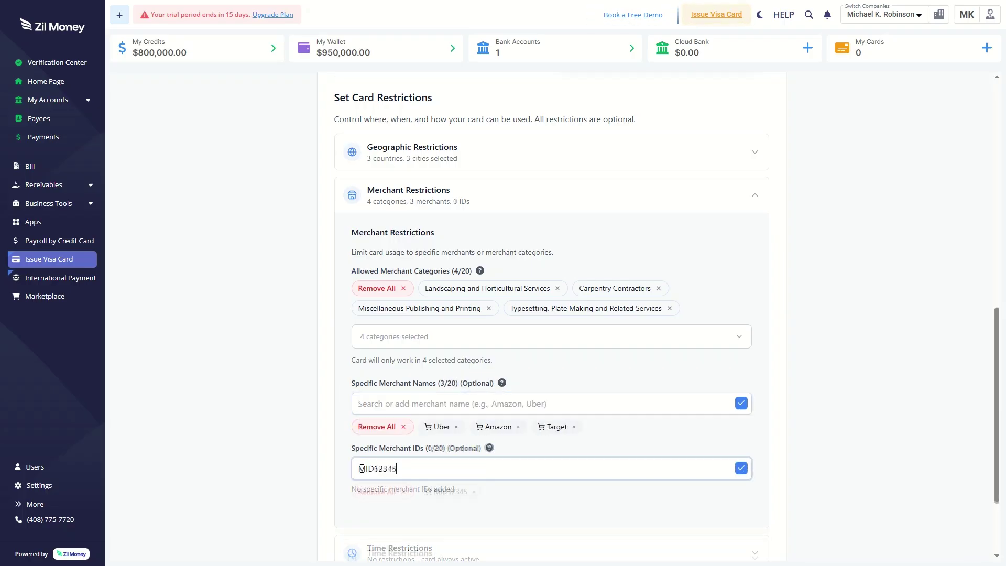
key(Return)
text(MID12242)
key(Return)
scroll(361, 469, down, 2)
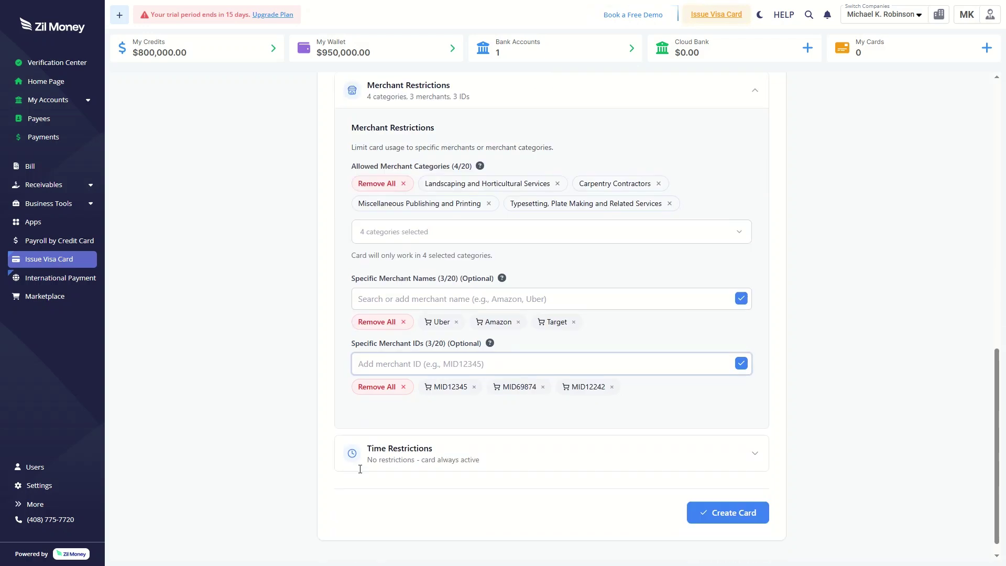
Add a time restriction allowing use from 05:02 AM to 06:02 PM.
click(480, 435)
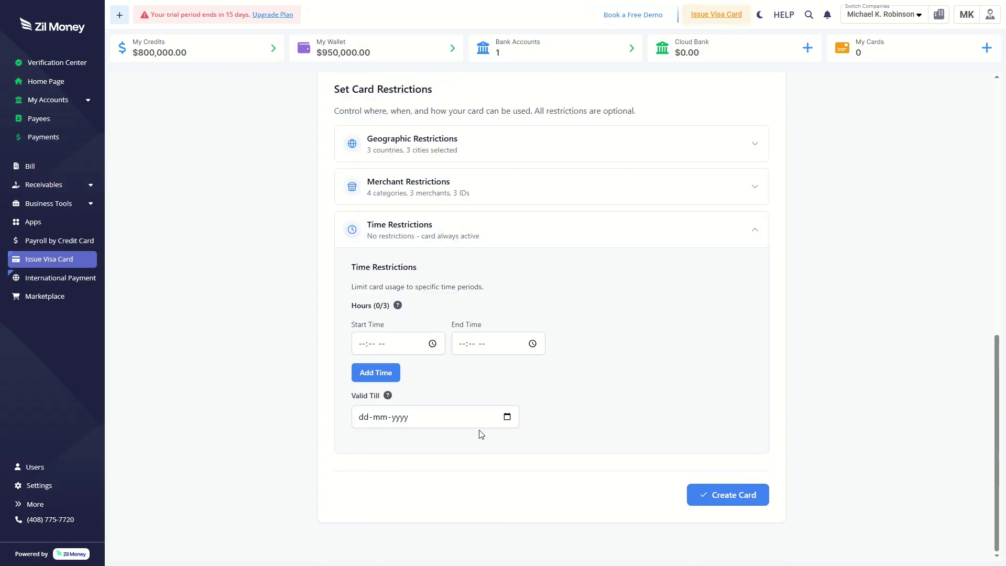
click(432, 343)
click(426, 384)
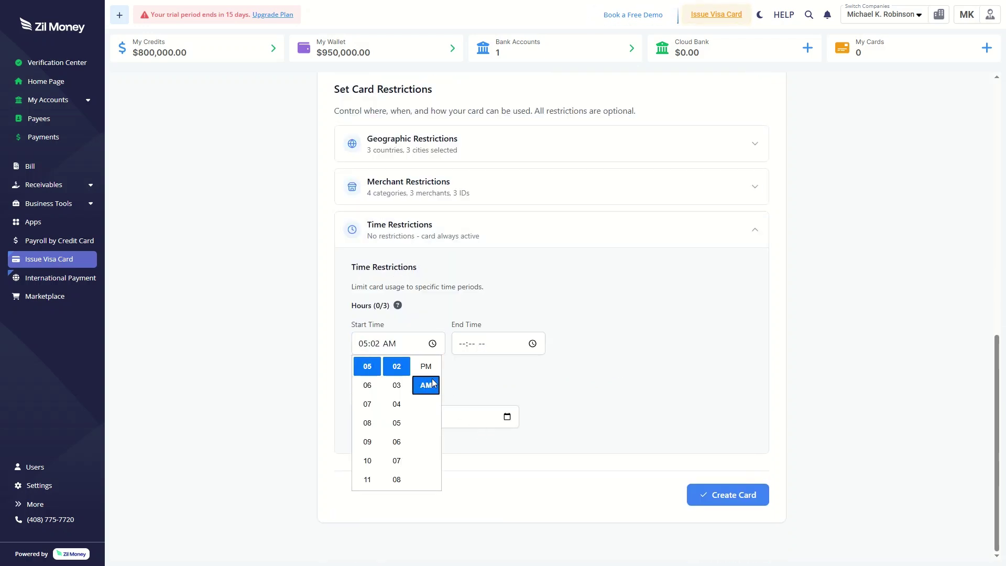
click(533, 343)
click(467, 385)
click(389, 373)
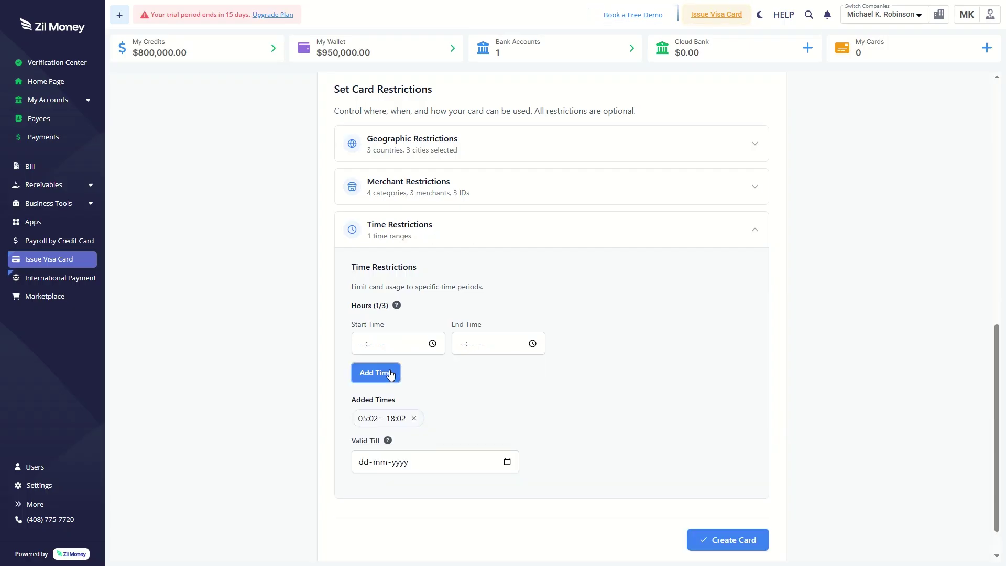
Make the card valid until 17-07-2025 and create it.
click(507, 462)
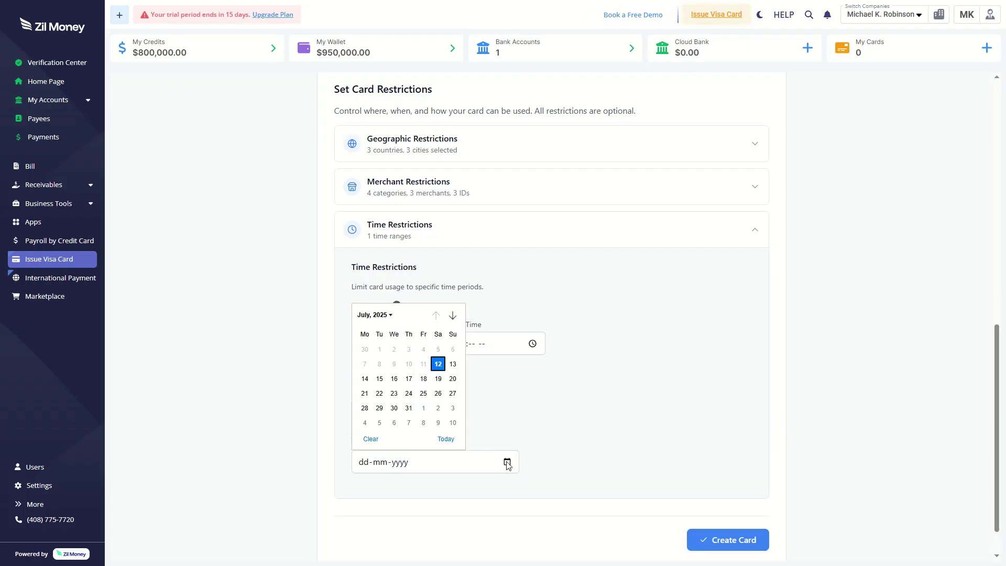
click(409, 379)
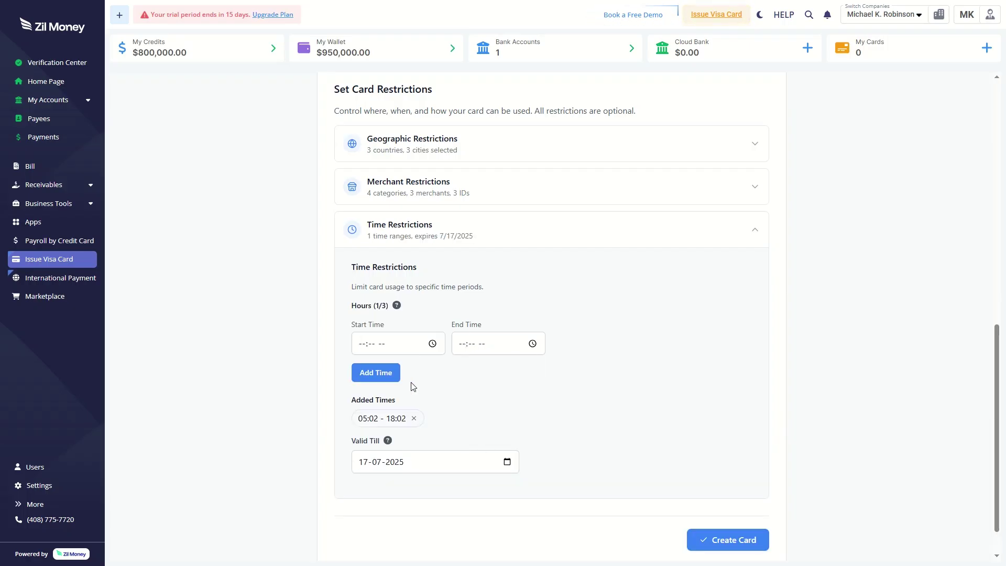
scroll(411, 386, down, 1)
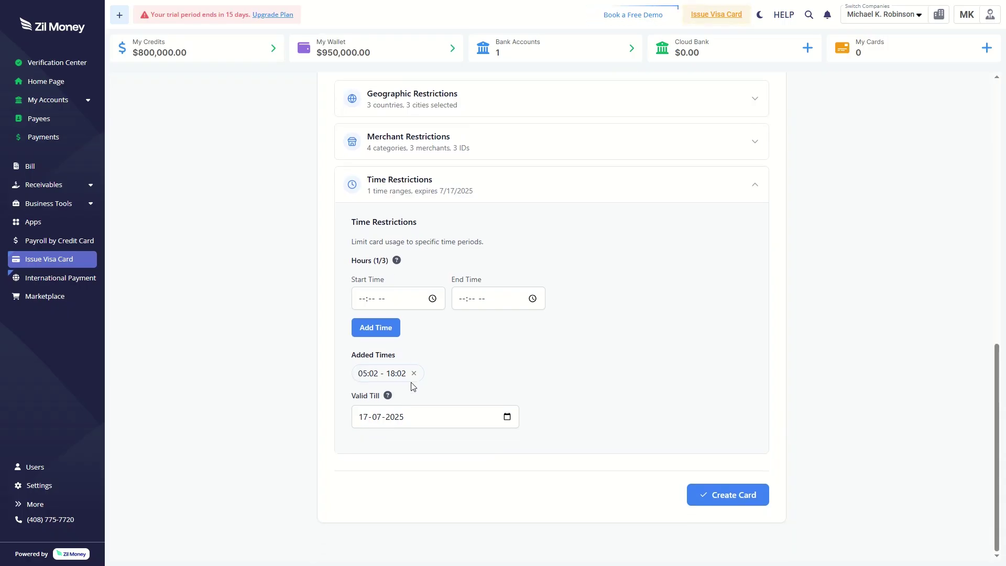
click(734, 499)
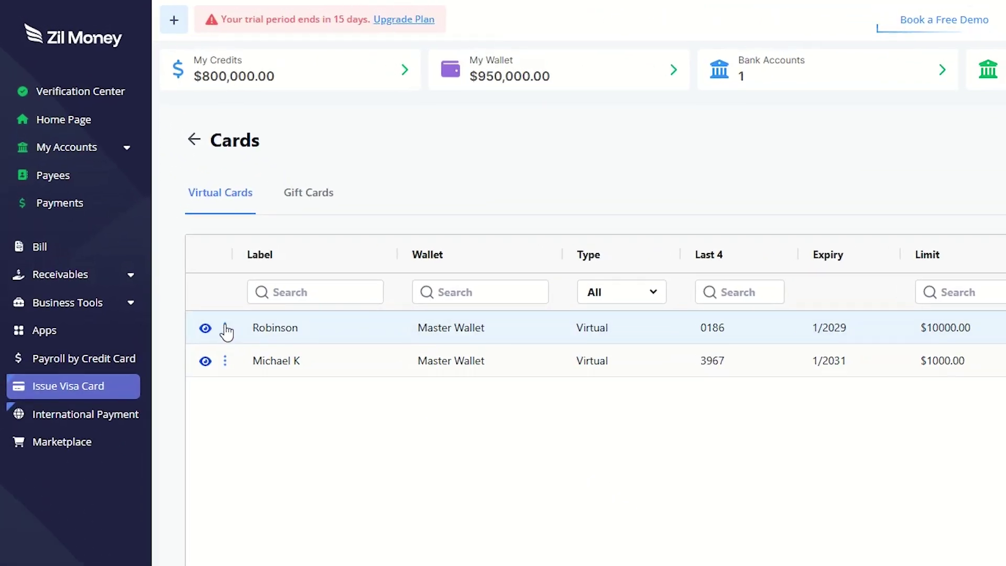
click(226, 328)
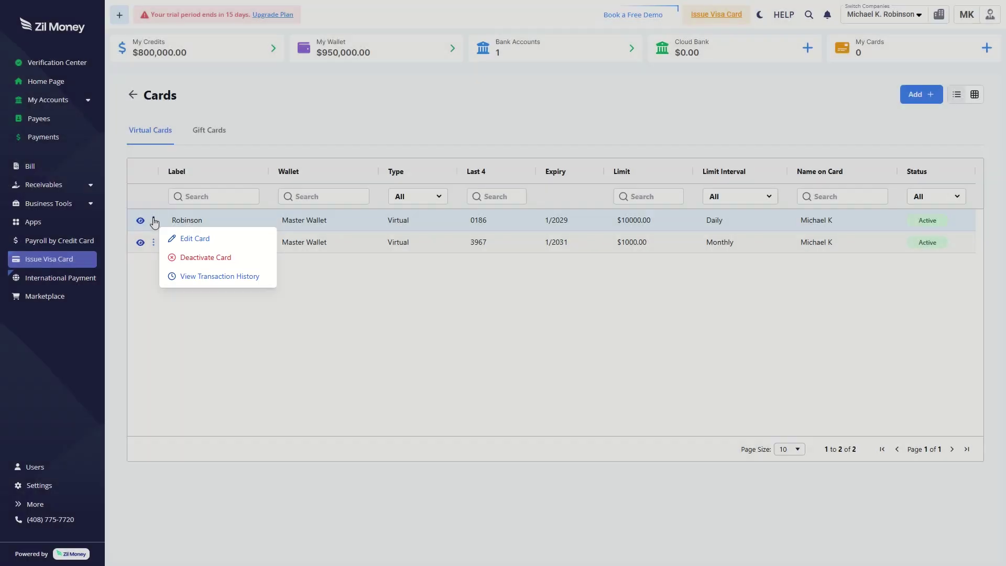
click(140, 220)
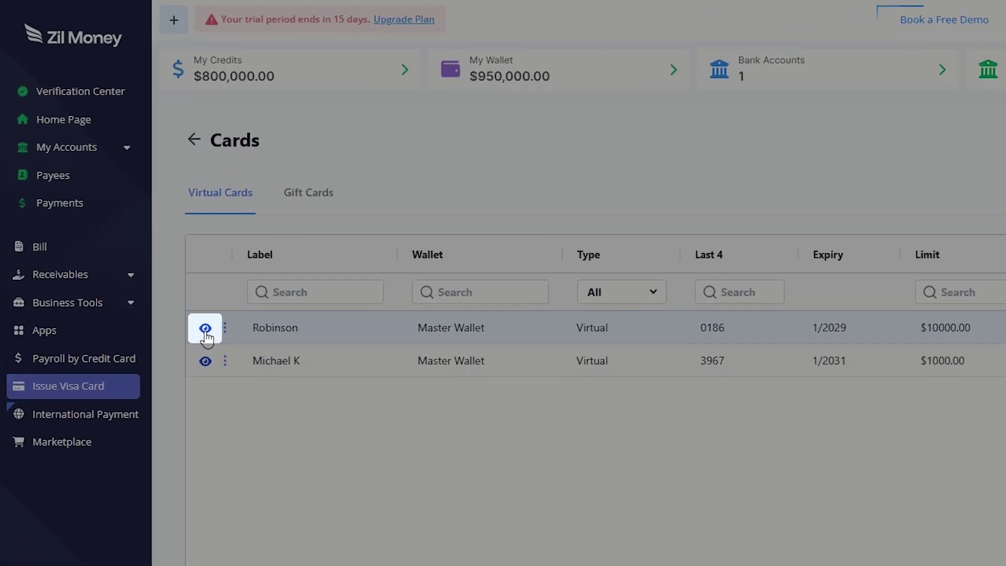
click(205, 330)
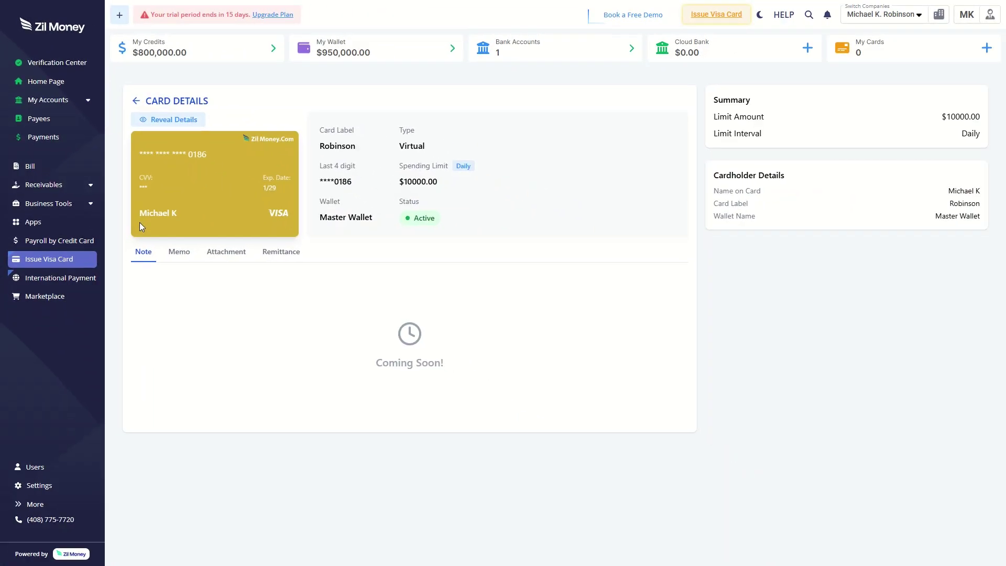
click(171, 123)
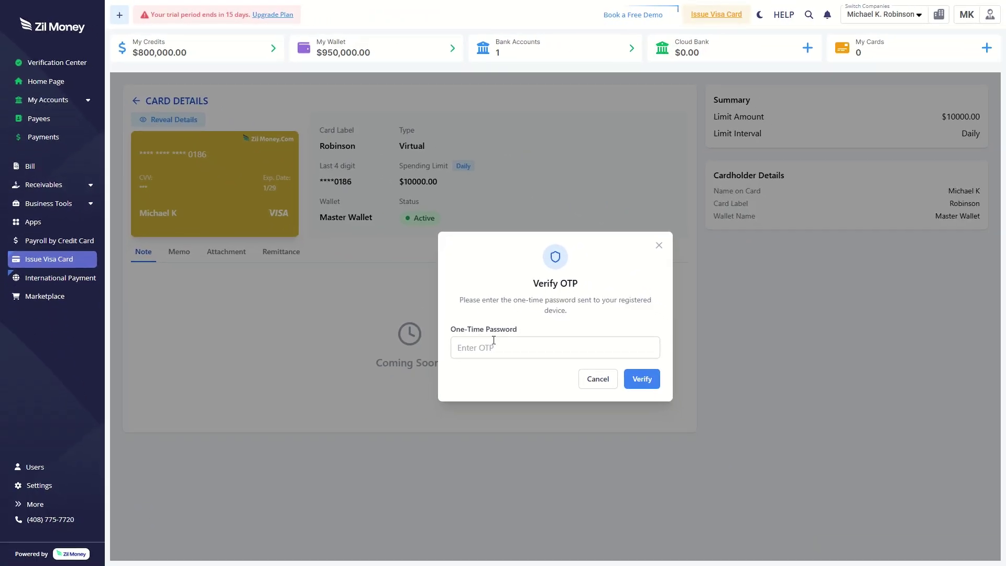
click(728, 498)
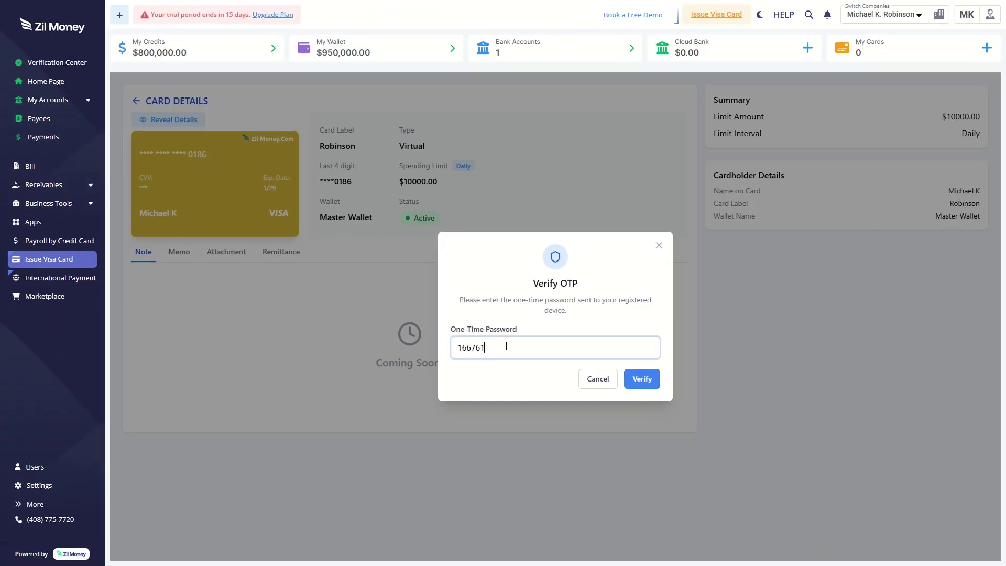
click(628, 380)
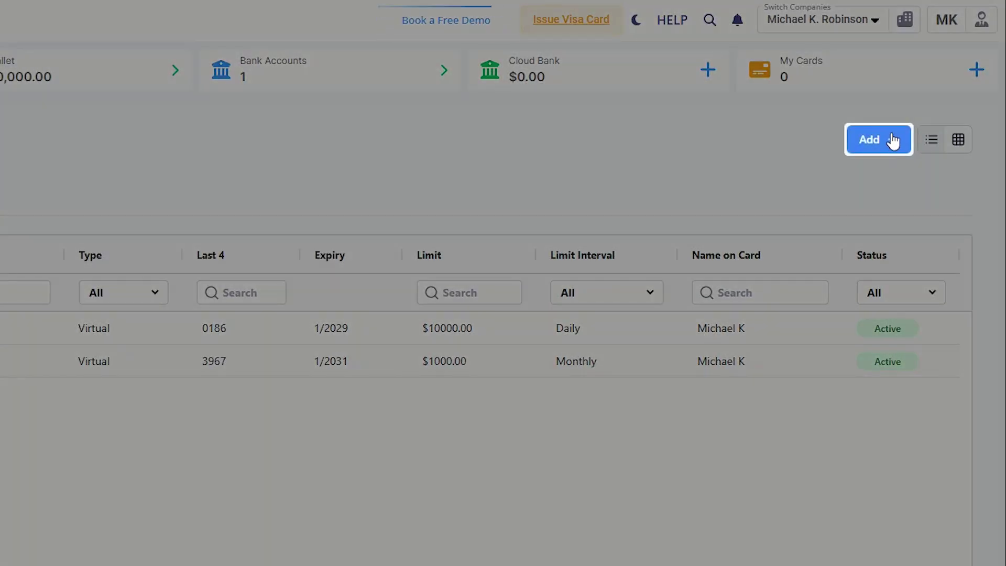
Start a Visa Gift Card funded from the Master Wallet for the first payee.
click(893, 140)
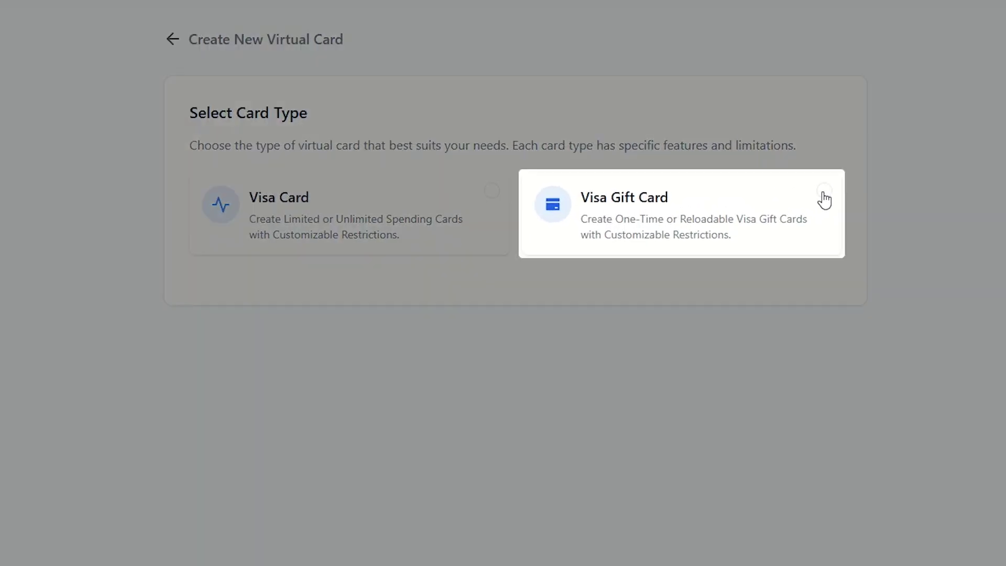
click(763, 203)
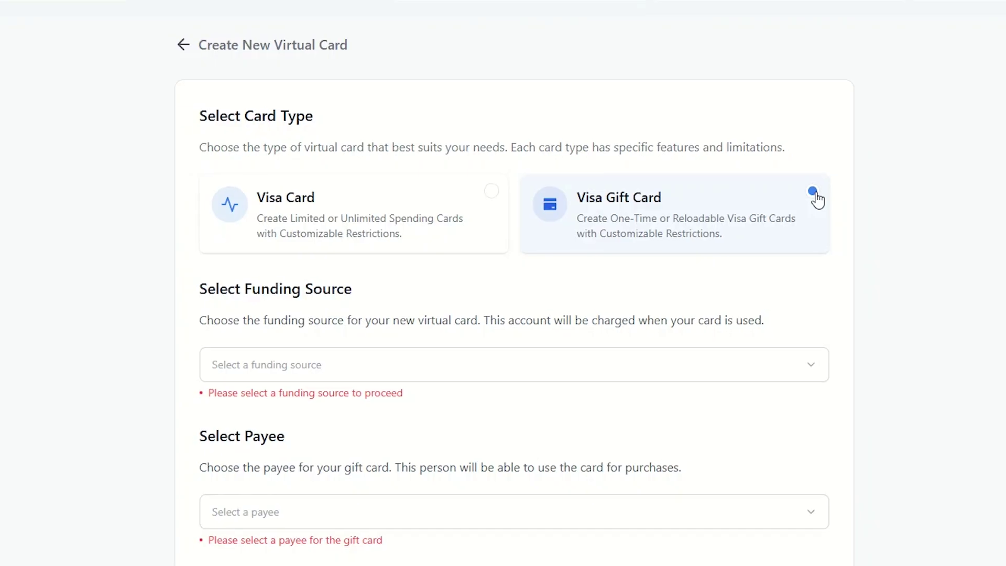
click(737, 314)
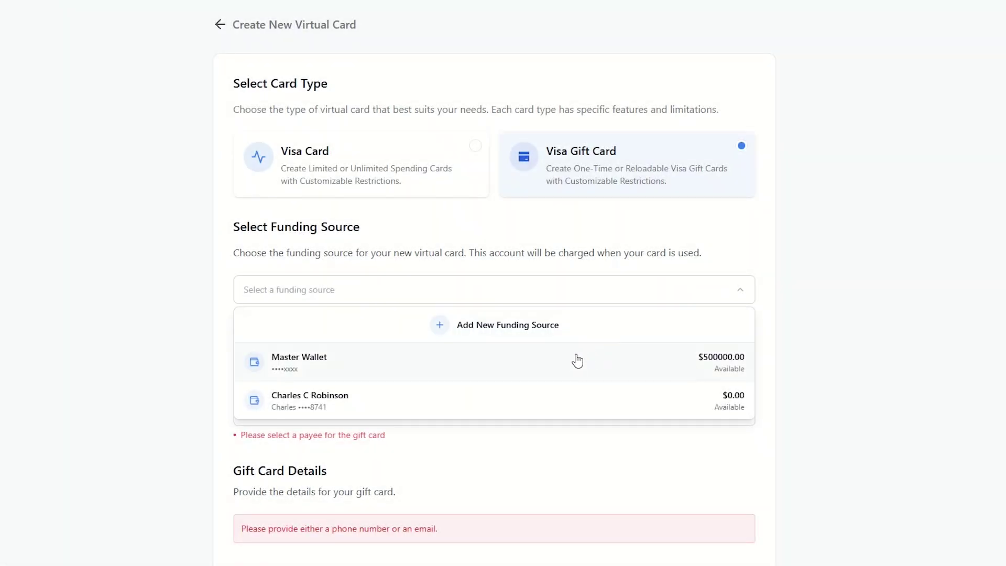
click(575, 360)
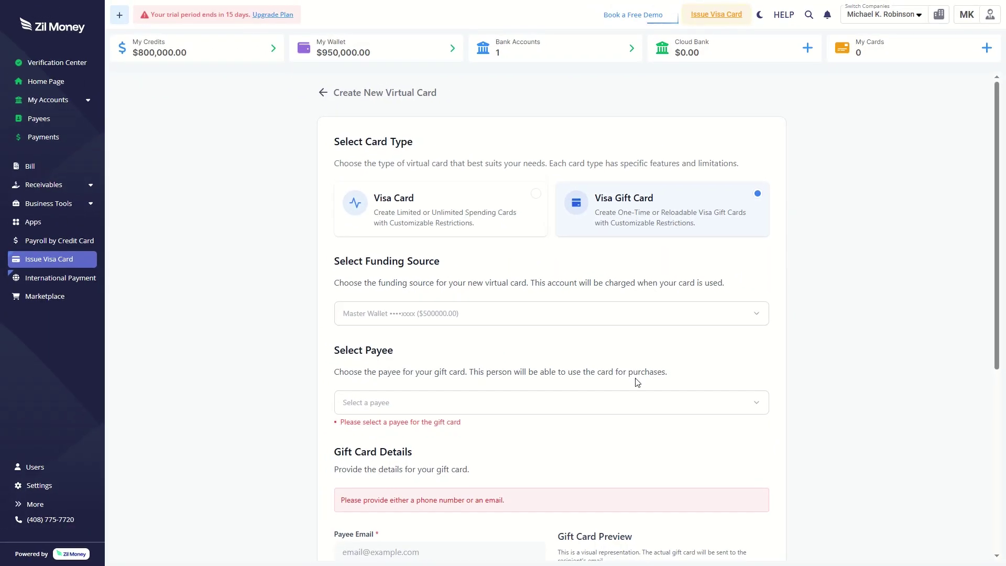
click(632, 398)
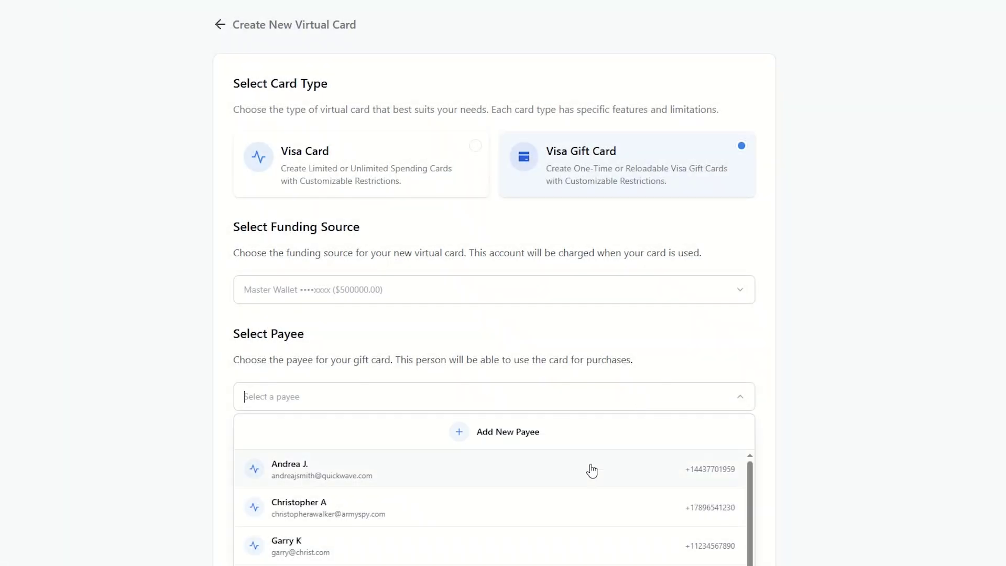
click(591, 470)
Give the gift card a rechargeable 150000 limit and create it.
scroll(631, 458, down, 2)
scroll(633, 463, down, 1)
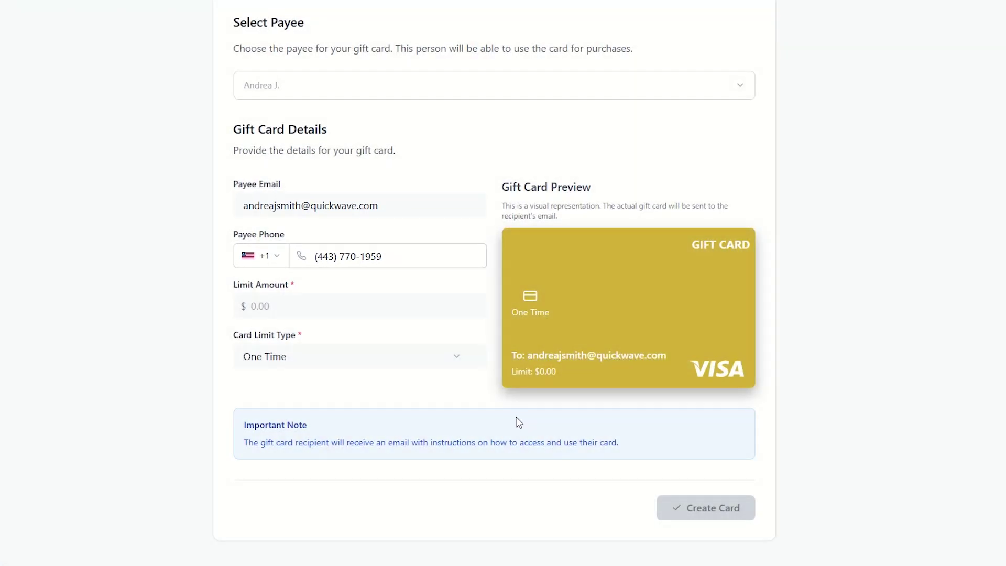
click(342, 306)
text(150000)
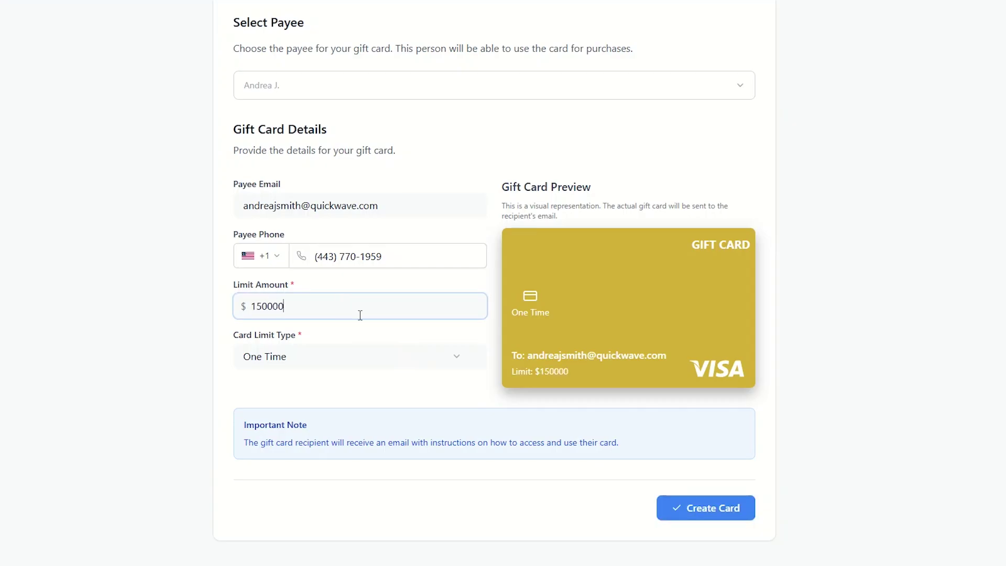
click(455, 361)
click(454, 418)
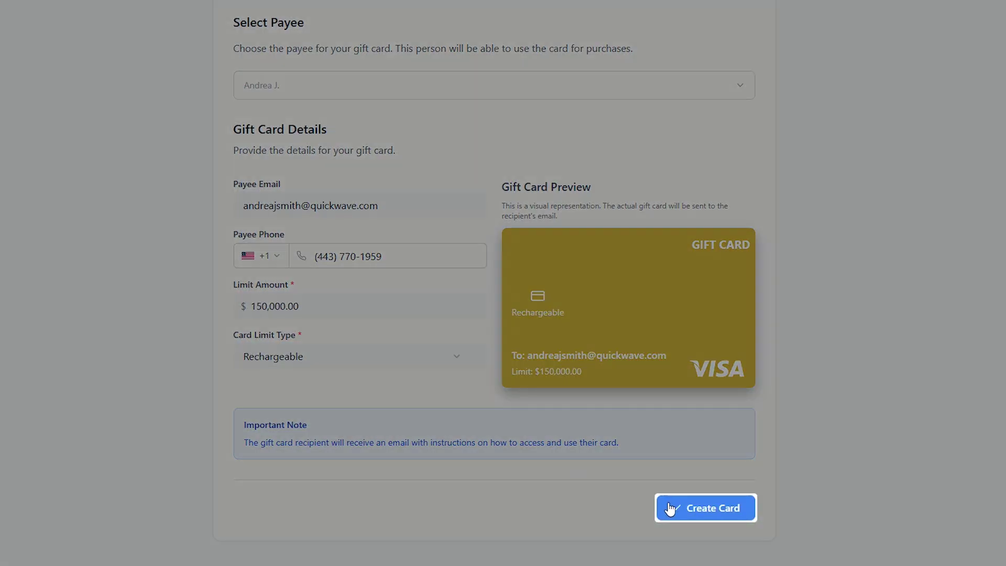
click(670, 508)
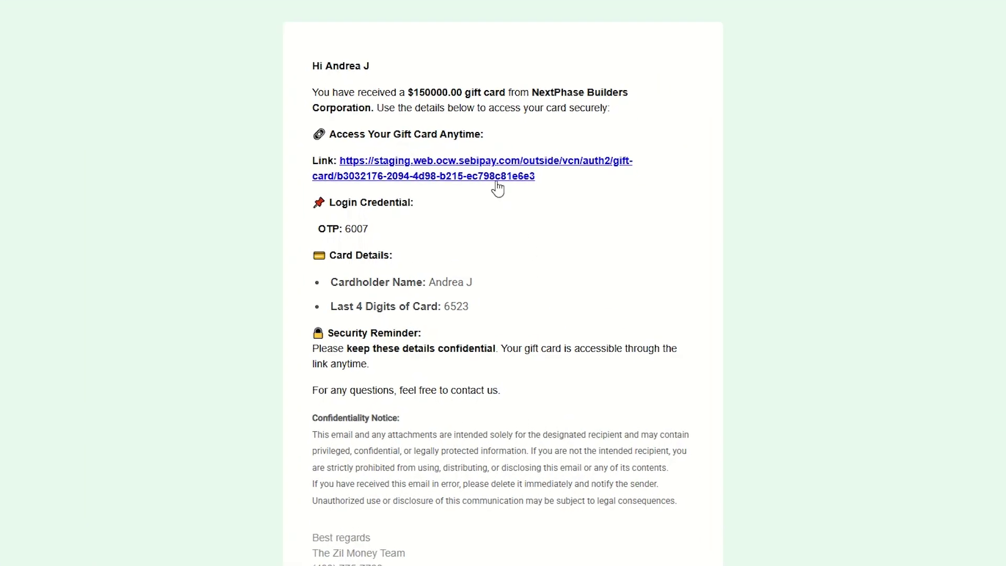
Enter the 4-digit access code on the recipient's page, verify it, and activate the gift card.
click(496, 179)
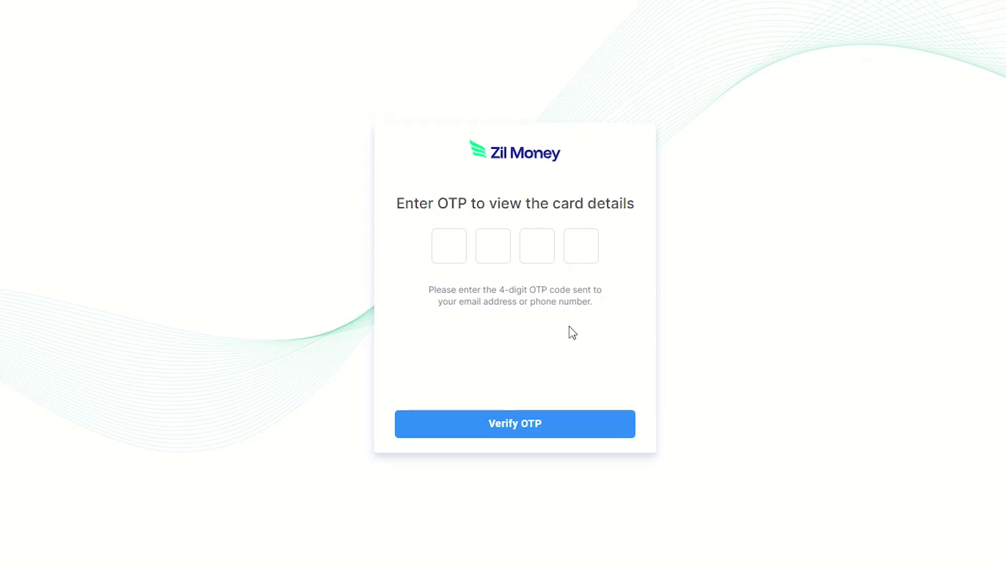
click(457, 247)
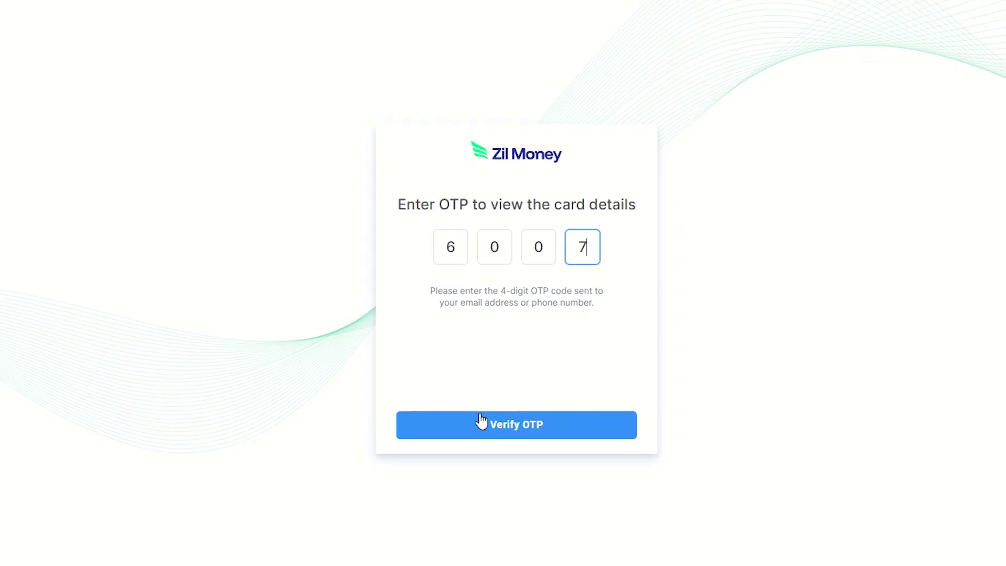
click(480, 424)
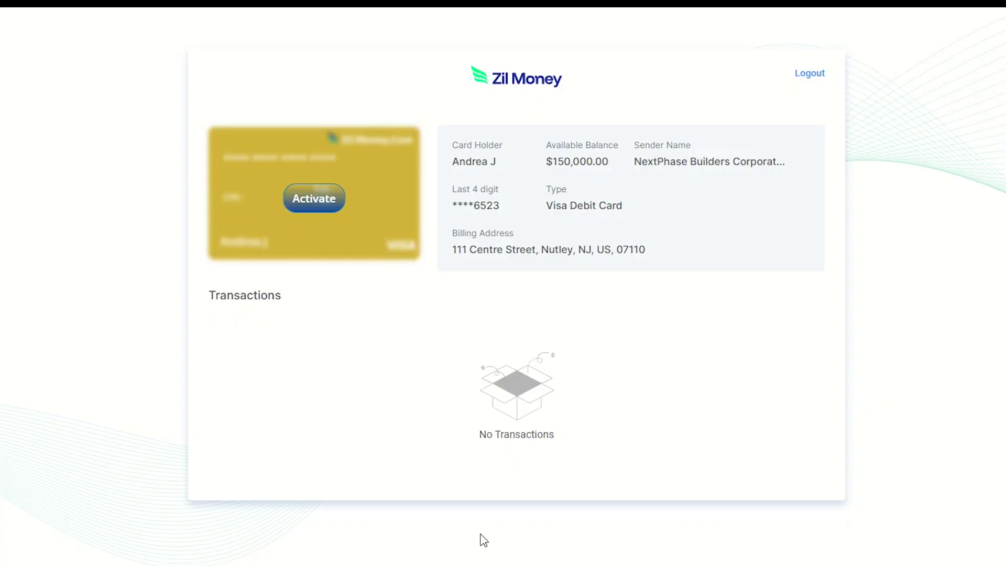
click(315, 206)
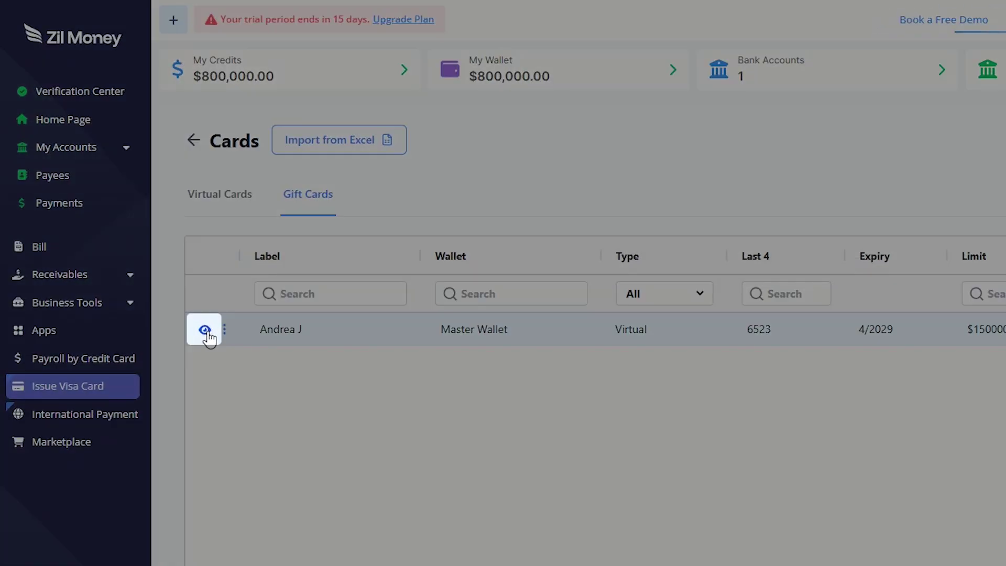
Reveal the gift card's full number and CVV with the pasted one-time password, then open its row menu.
click(140, 221)
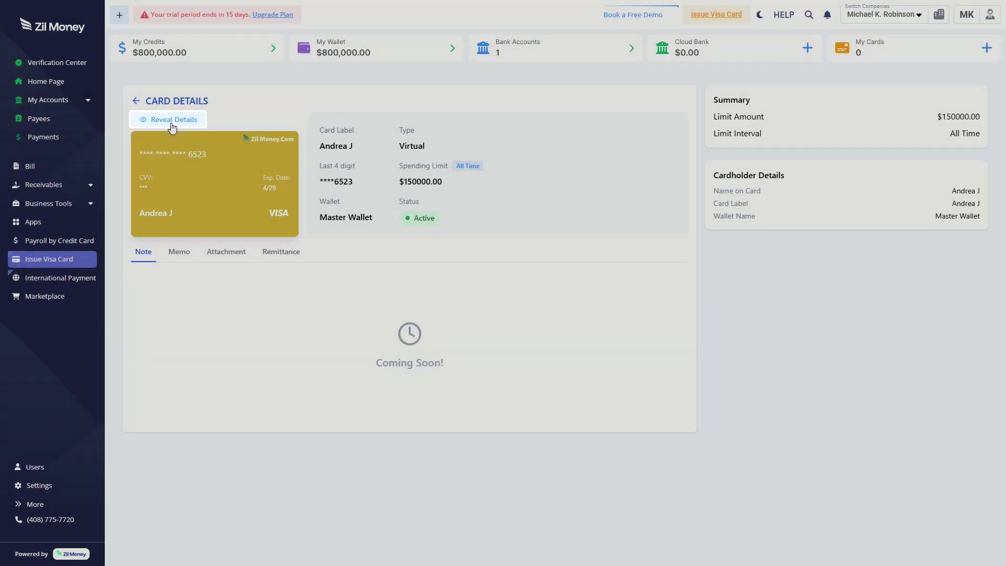
click(169, 120)
click(504, 348)
key(ctrl+v)
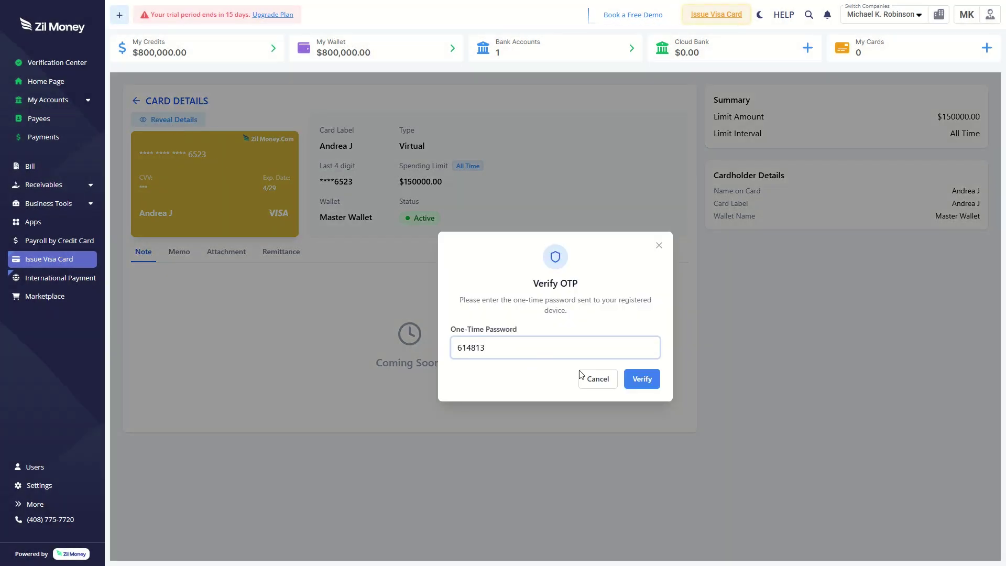
click(630, 379)
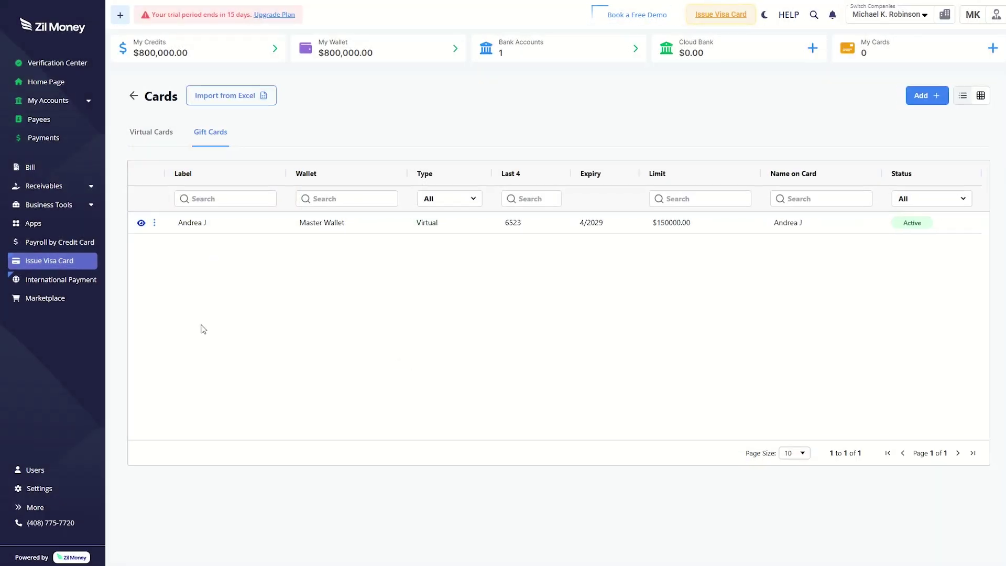
click(225, 335)
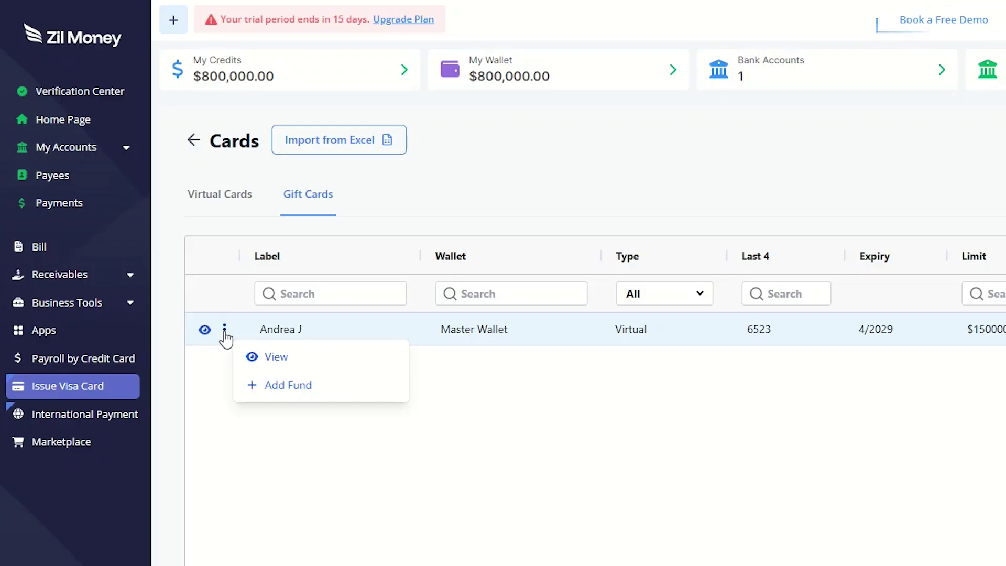
Recharge the gift card with 1000 via Add Fund, raising its limit to $151000.00.
click(247, 387)
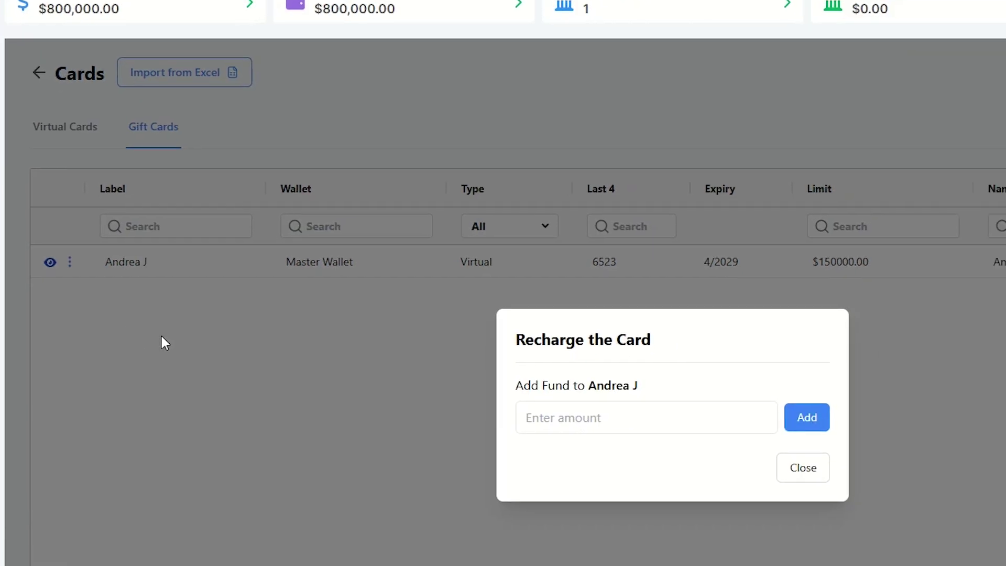
click(755, 487)
text(1000)
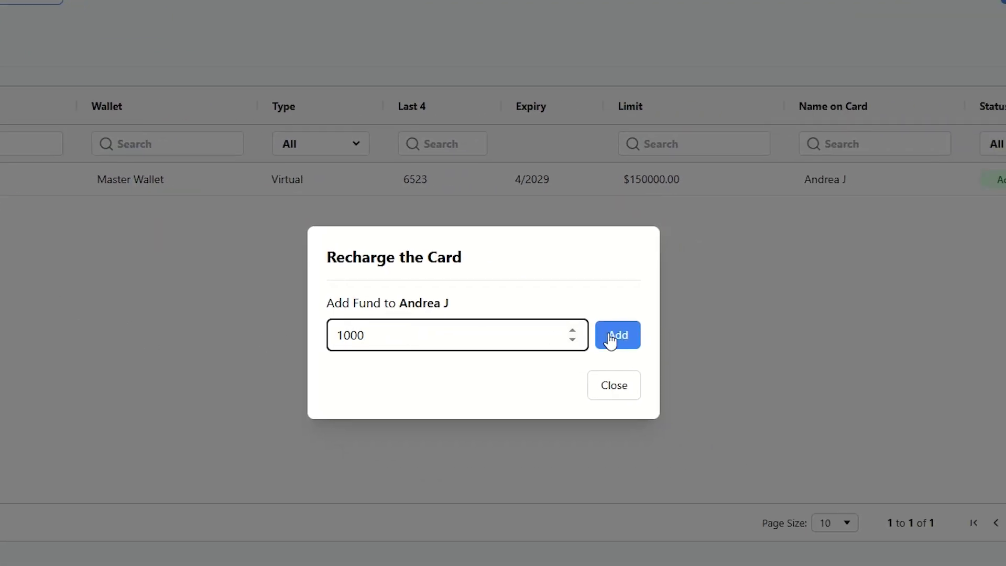
click(611, 339)
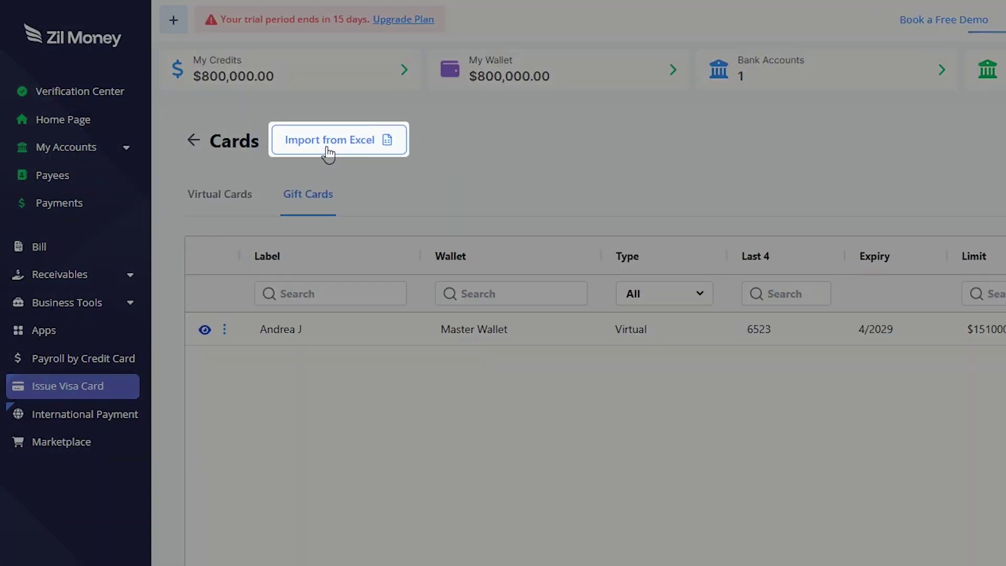
Import gift_card.csv funded from the Master Wallet, creating the $1500 and $2000 gift cards.
click(327, 150)
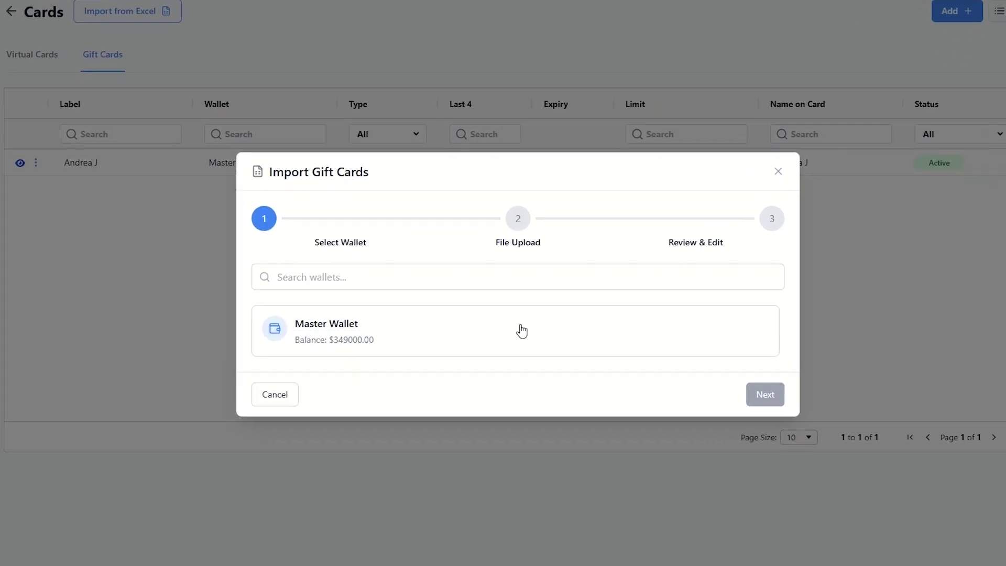
click(521, 330)
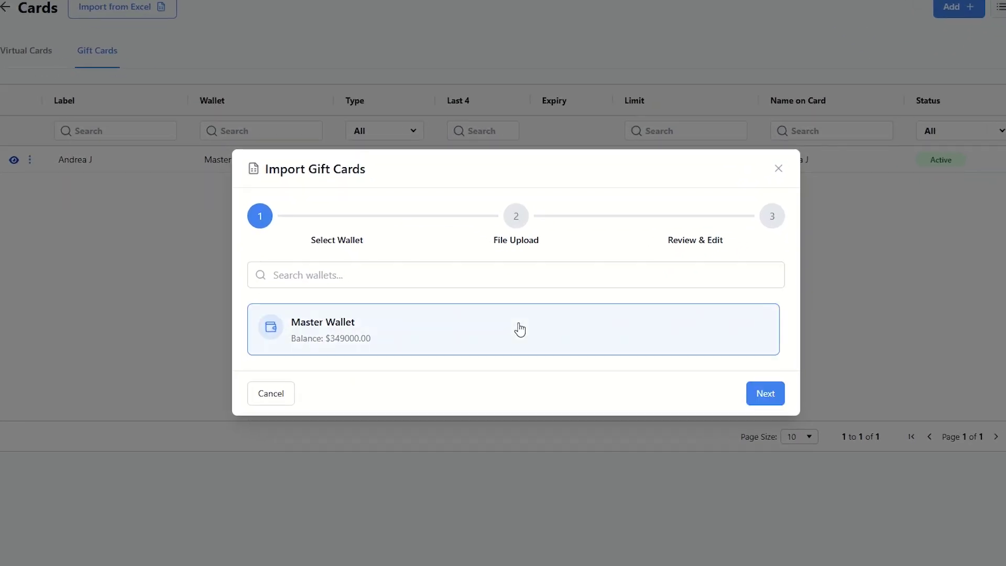
click(752, 394)
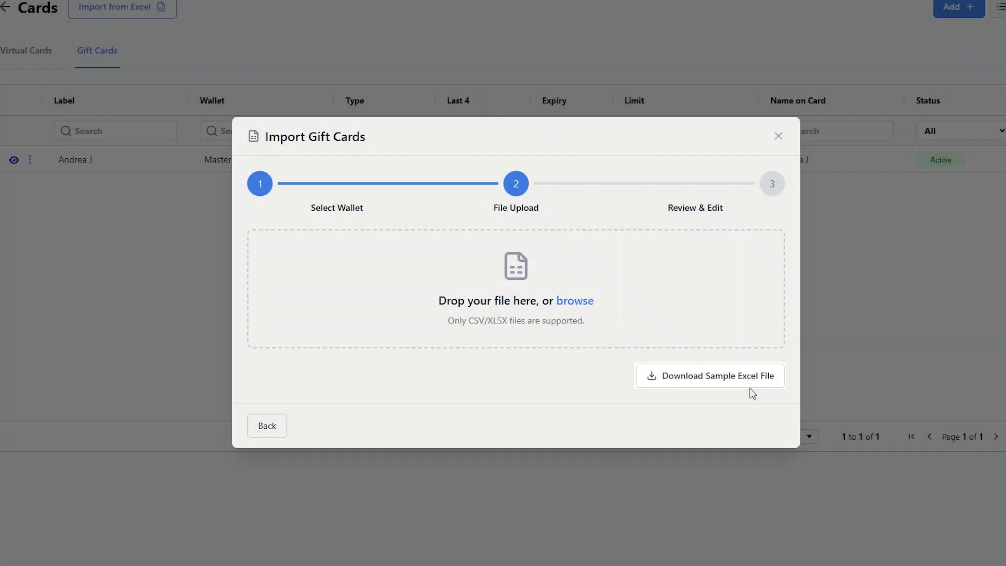
click(467, 276)
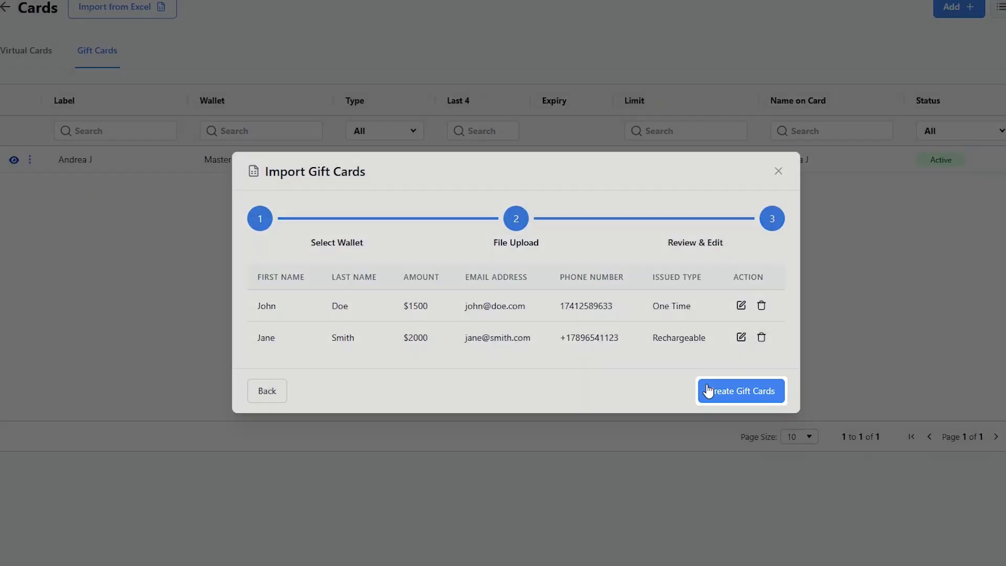
click(708, 390)
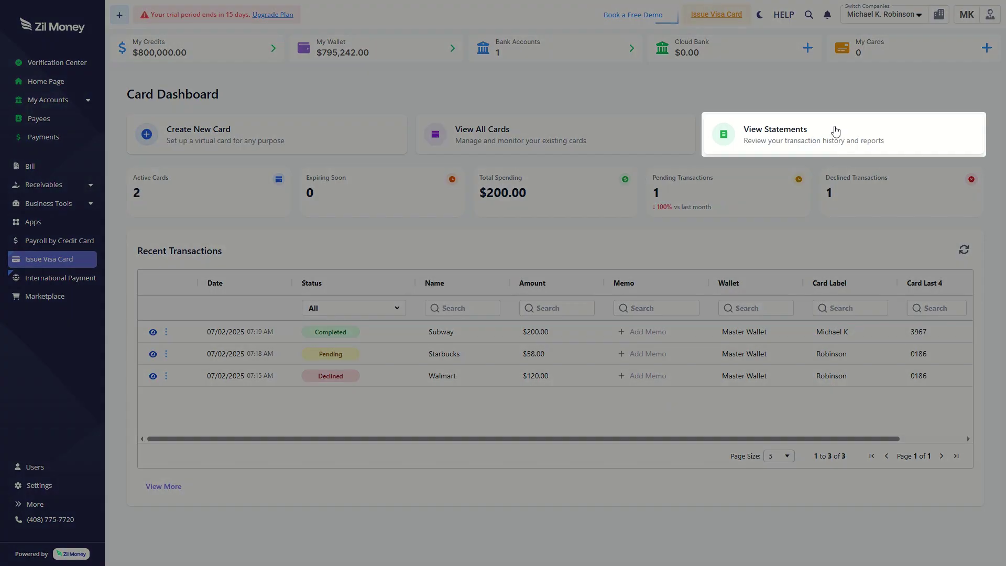
Show Card Statements for All Statements and open the Subway transaction's actions menu.
click(836, 132)
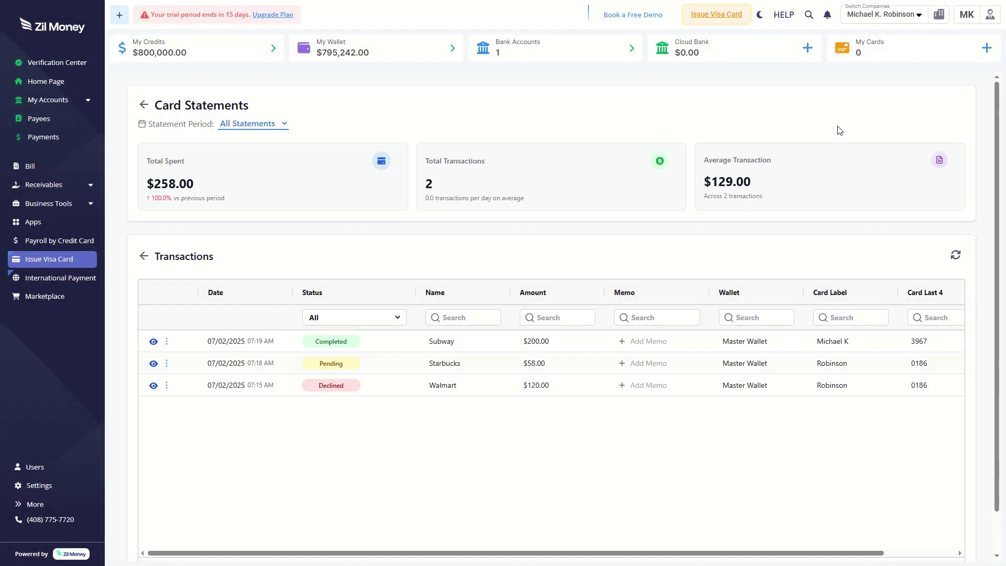
click(282, 126)
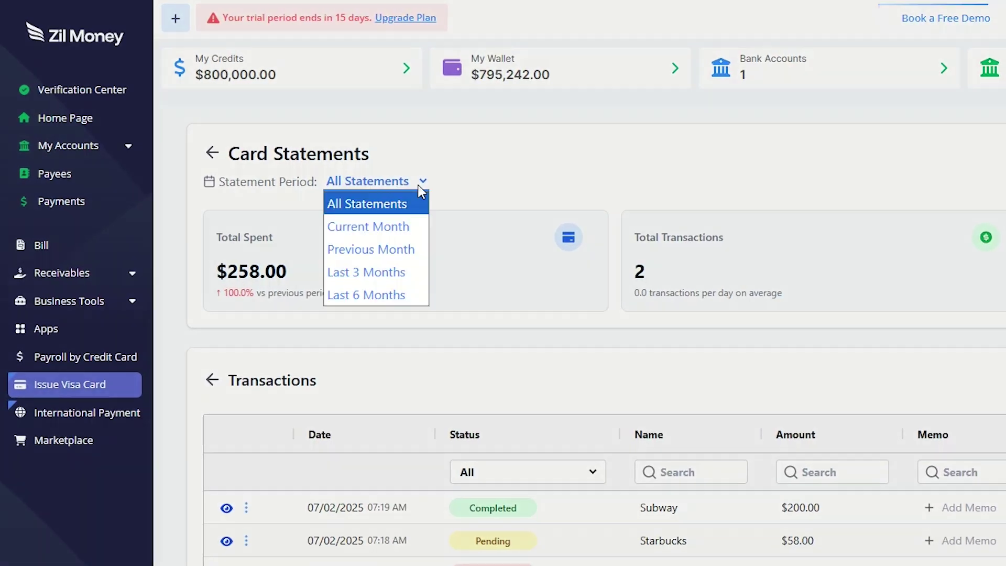
click(377, 204)
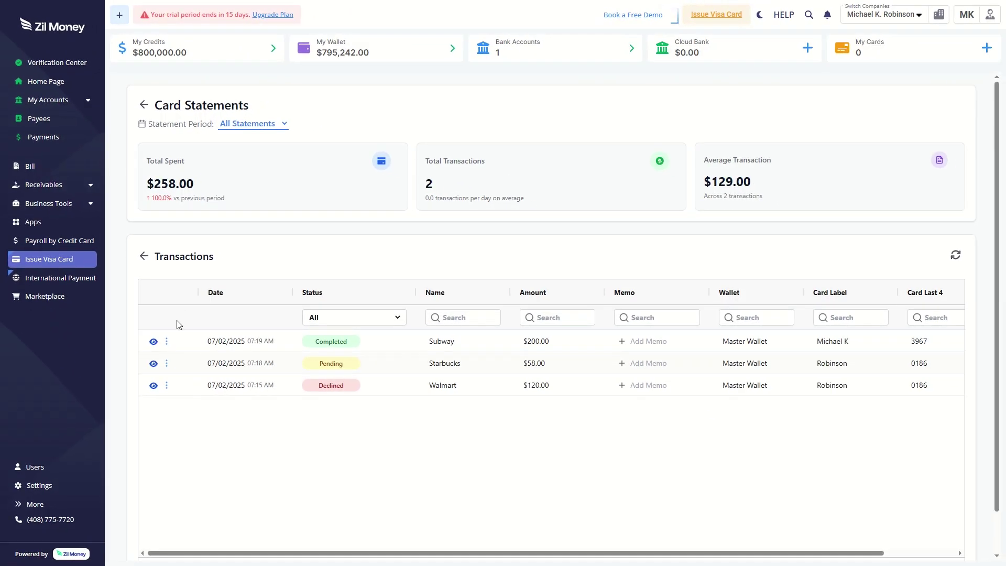
click(166, 341)
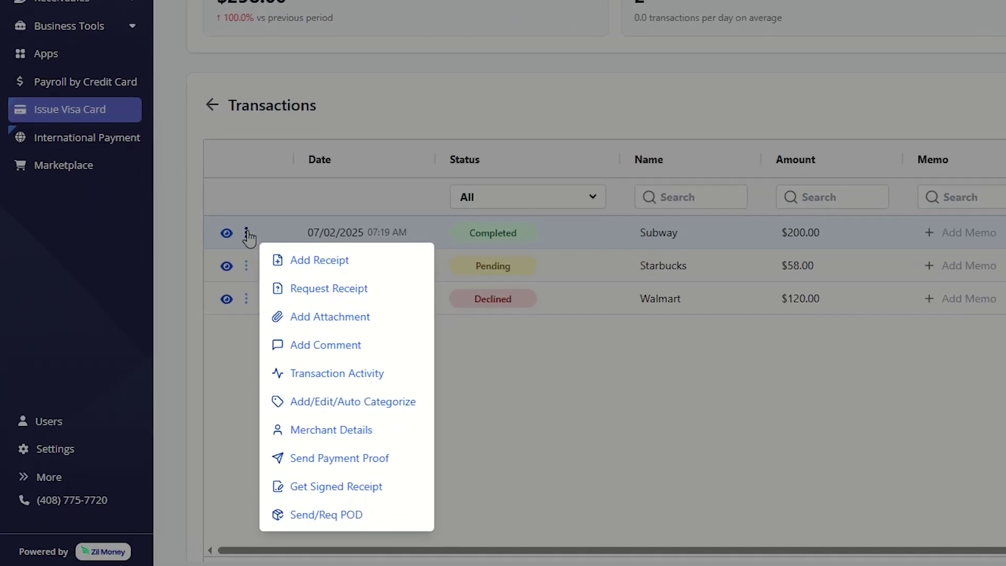